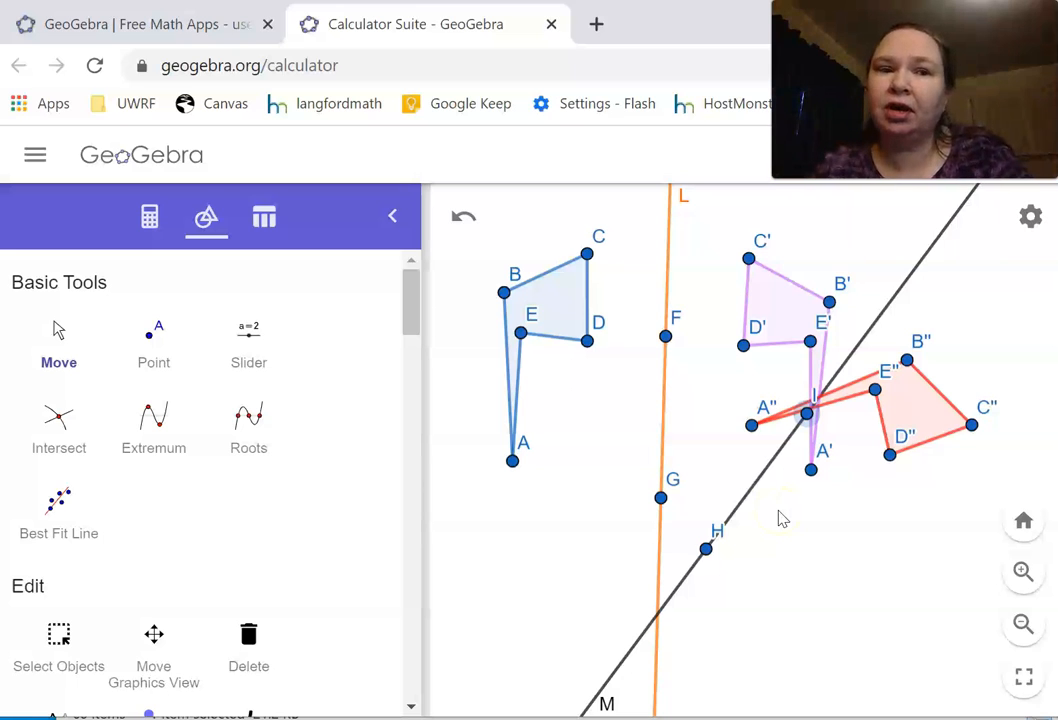
# - Place a point where lines L and M cross and another lower on line L, and measure the angle from it through the crossing to H
pyautogui.click(163, 352)
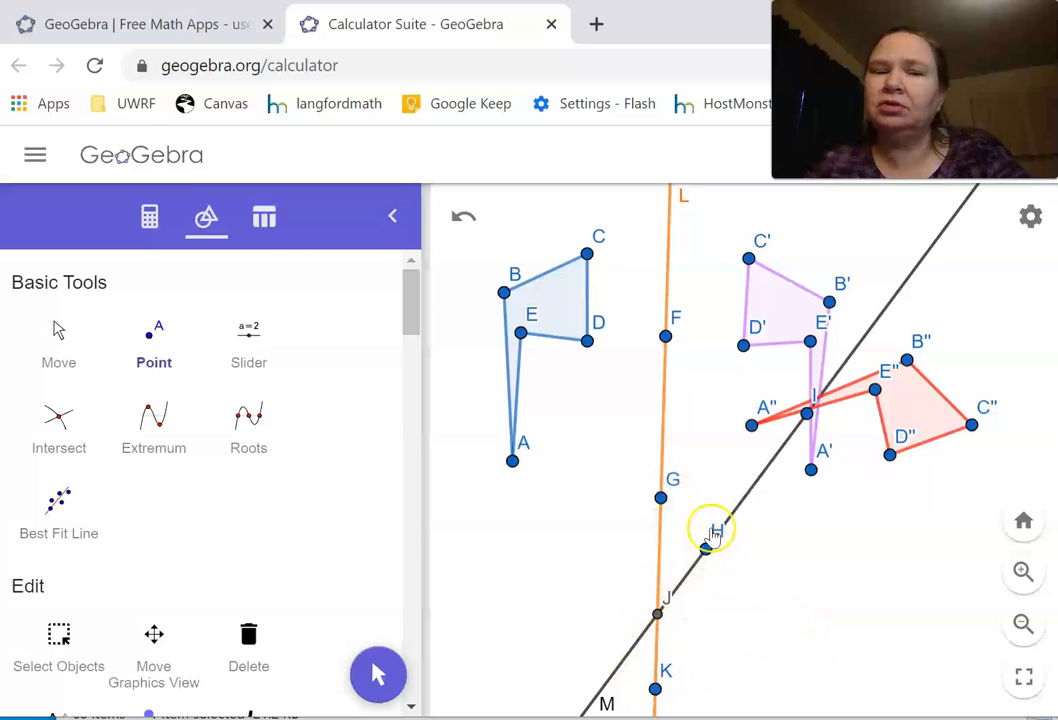
pyautogui.moveTo(406, 314); pyautogui.dragTo(400, 240)
pyautogui.moveTo(385, 300); pyautogui.dragTo(378, 390)
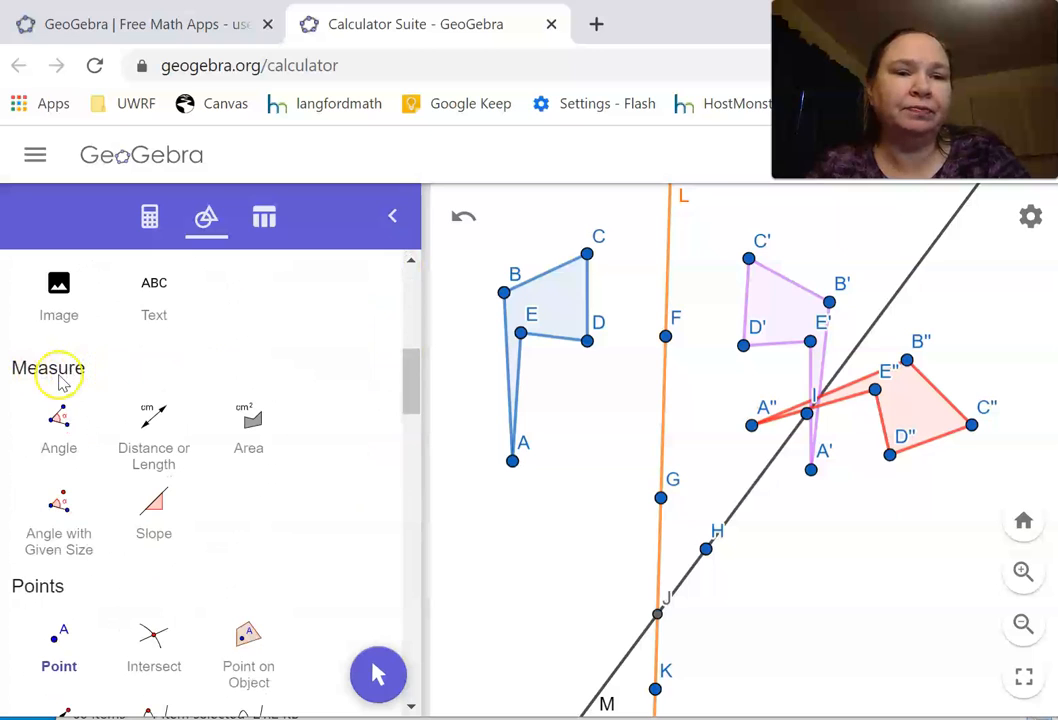
pyautogui.click(60, 424)
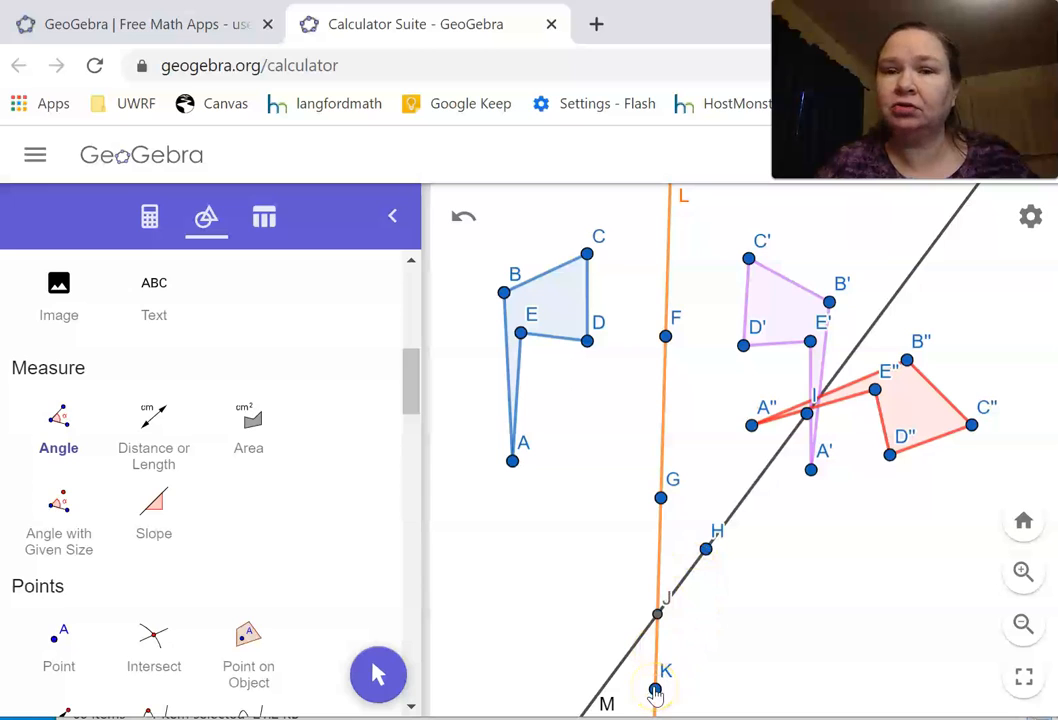
pyautogui.click(655, 689)
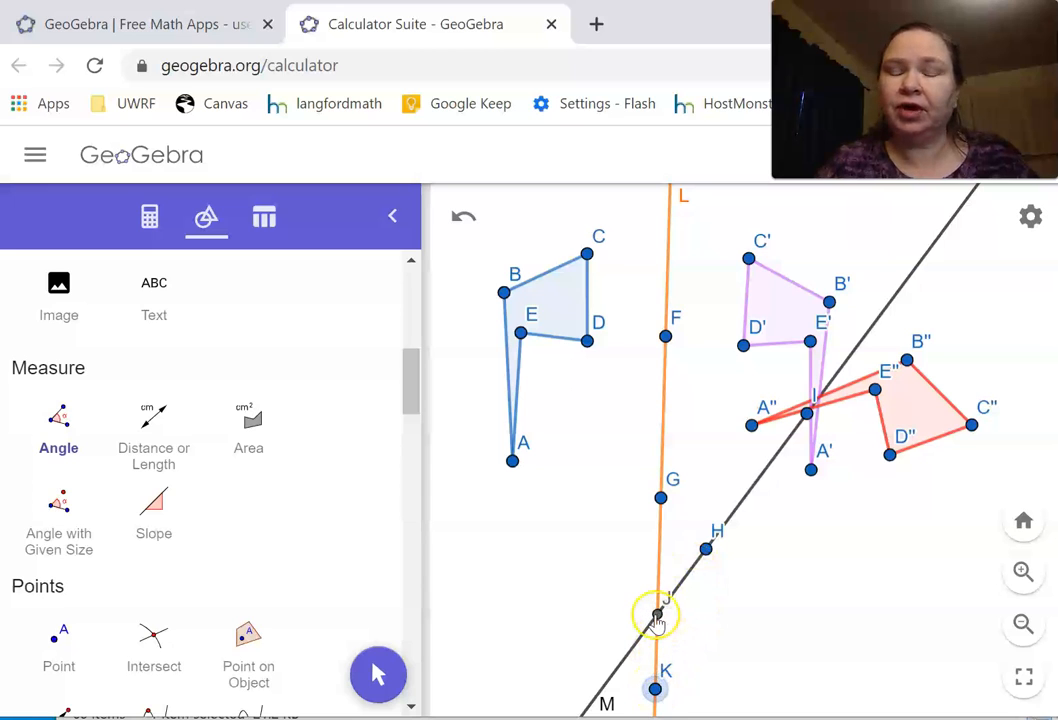
pyautogui.click(657, 616)
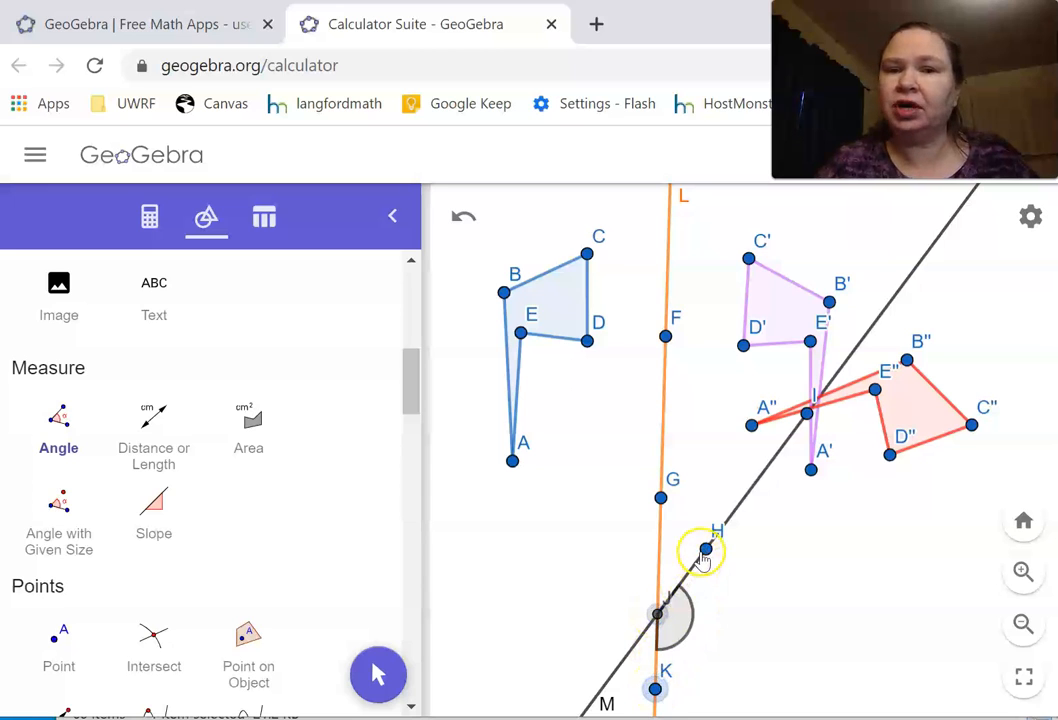
pyautogui.click(705, 551)
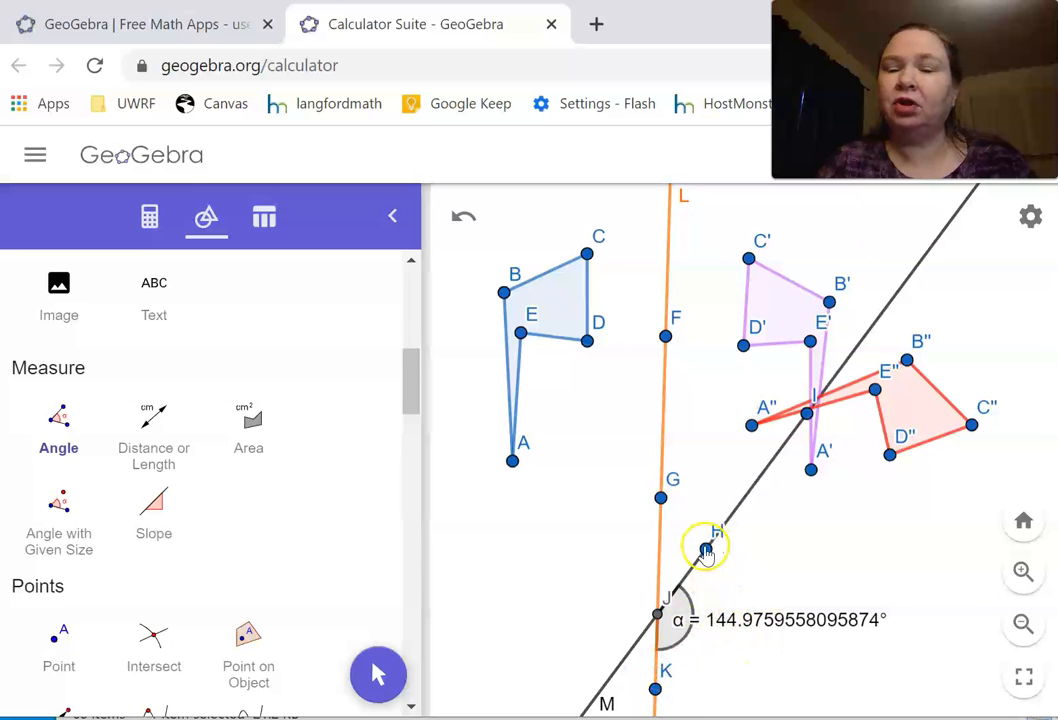
# - Try measuring the angle in reverse order, from H through J to K, and undo that angle
pyautogui.click(655, 618)
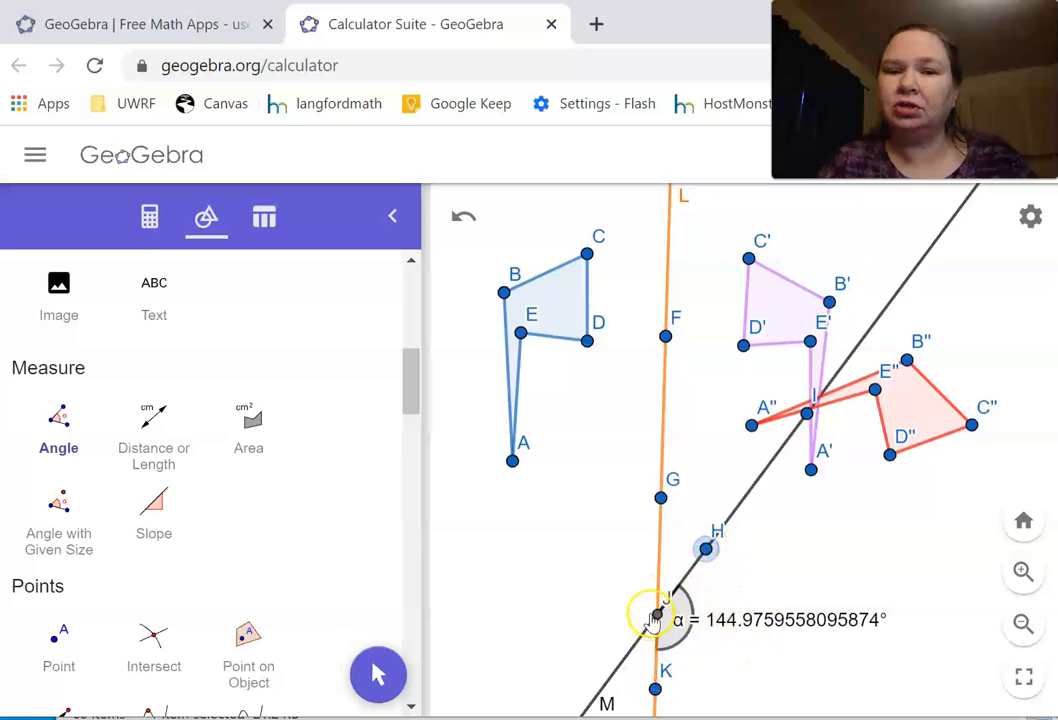
pyautogui.click(656, 686)
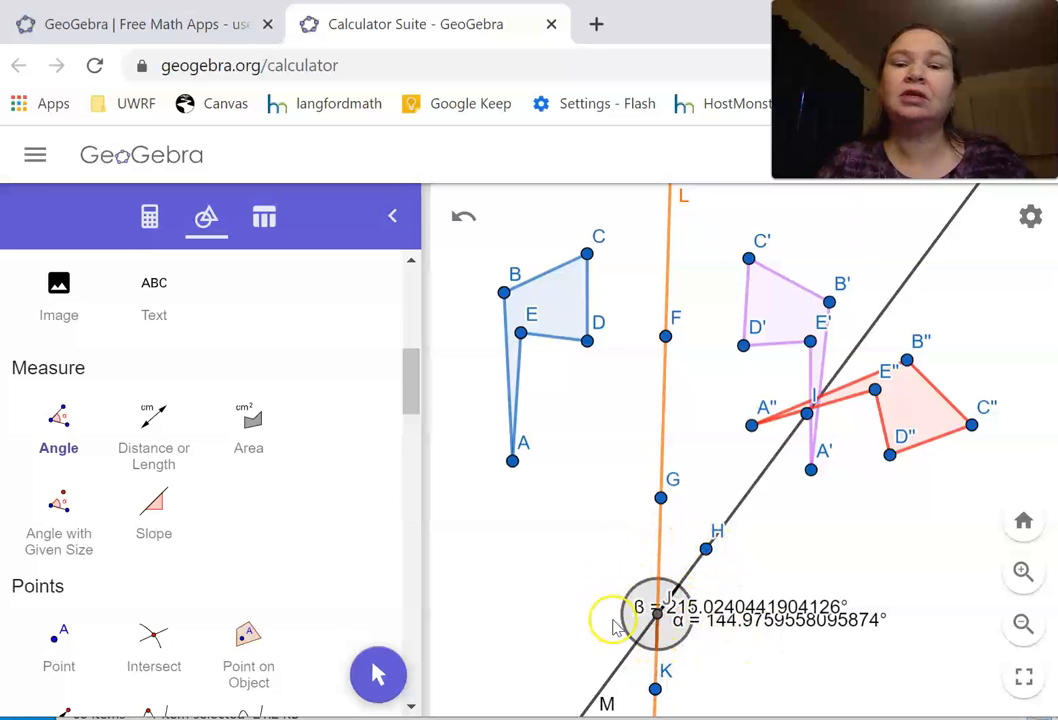
pyautogui.click(705, 598)
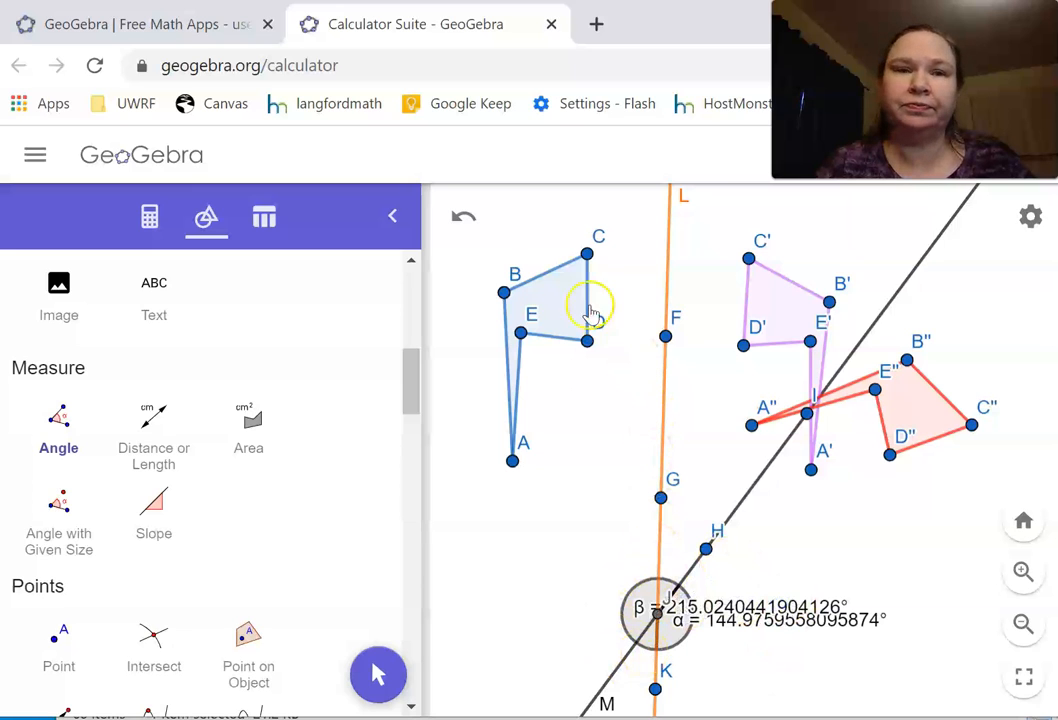
pyautogui.click(472, 218)
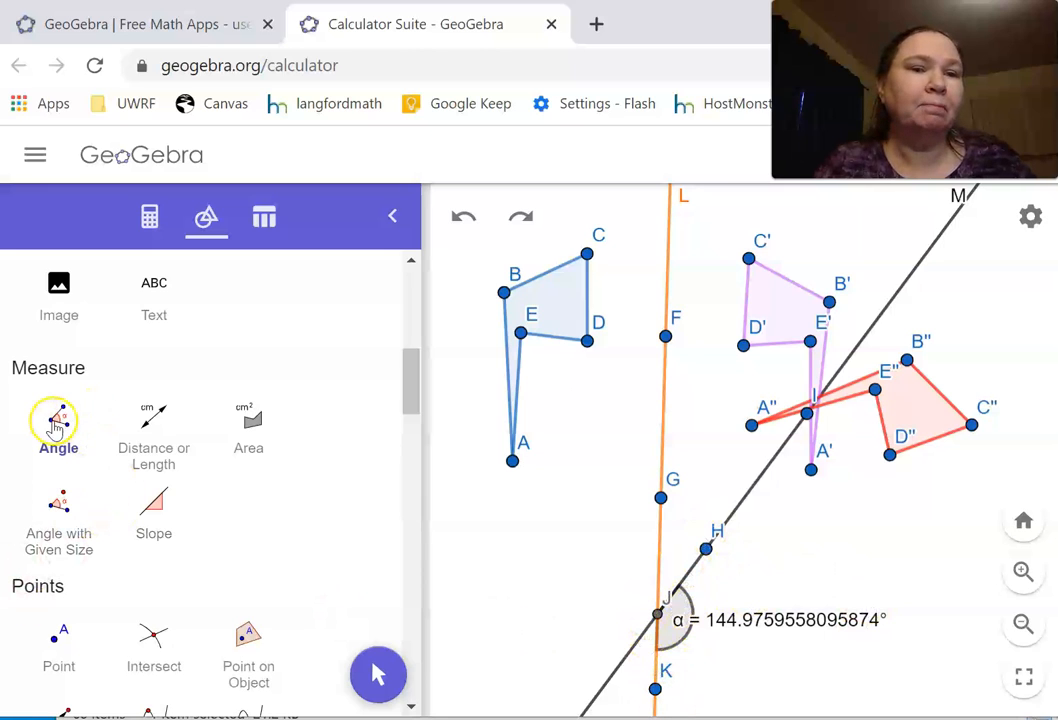
# - Measure the angle from H through J to G, and move its label upward, clear of the other angle's label
pyautogui.click(56, 425)
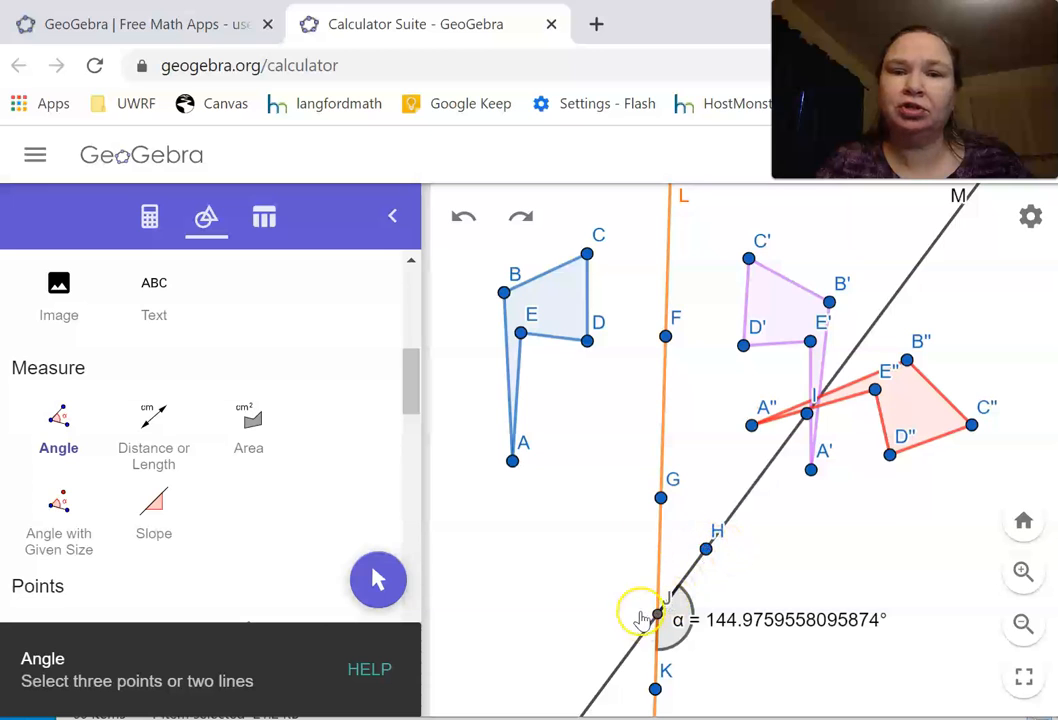
pyautogui.click(706, 550)
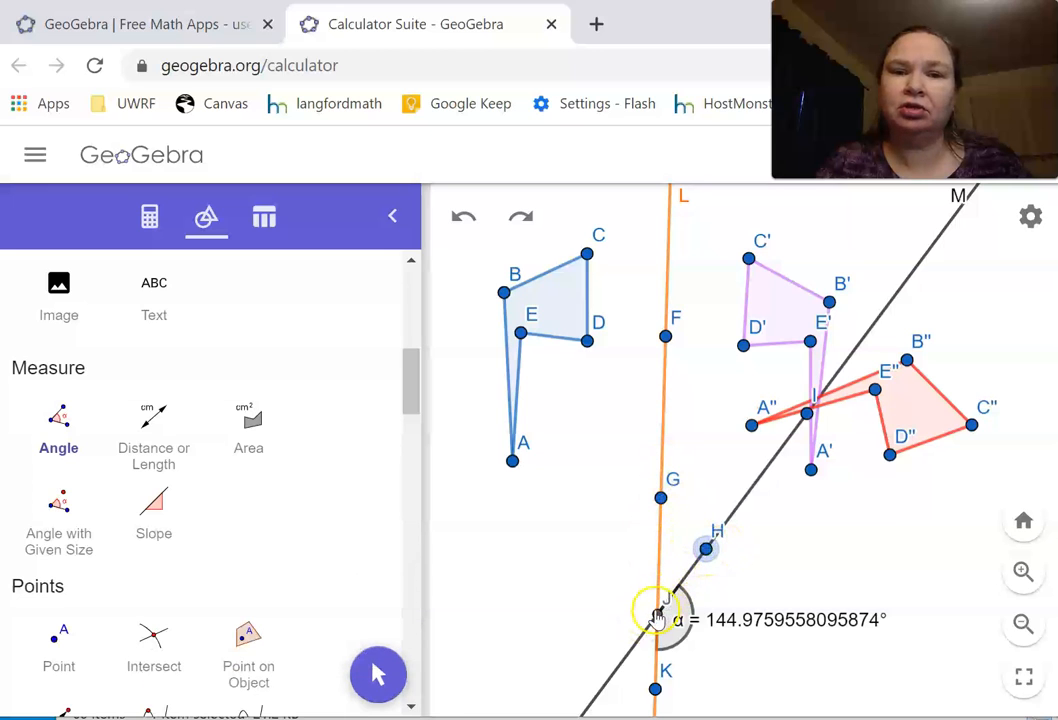
pyautogui.click(656, 613)
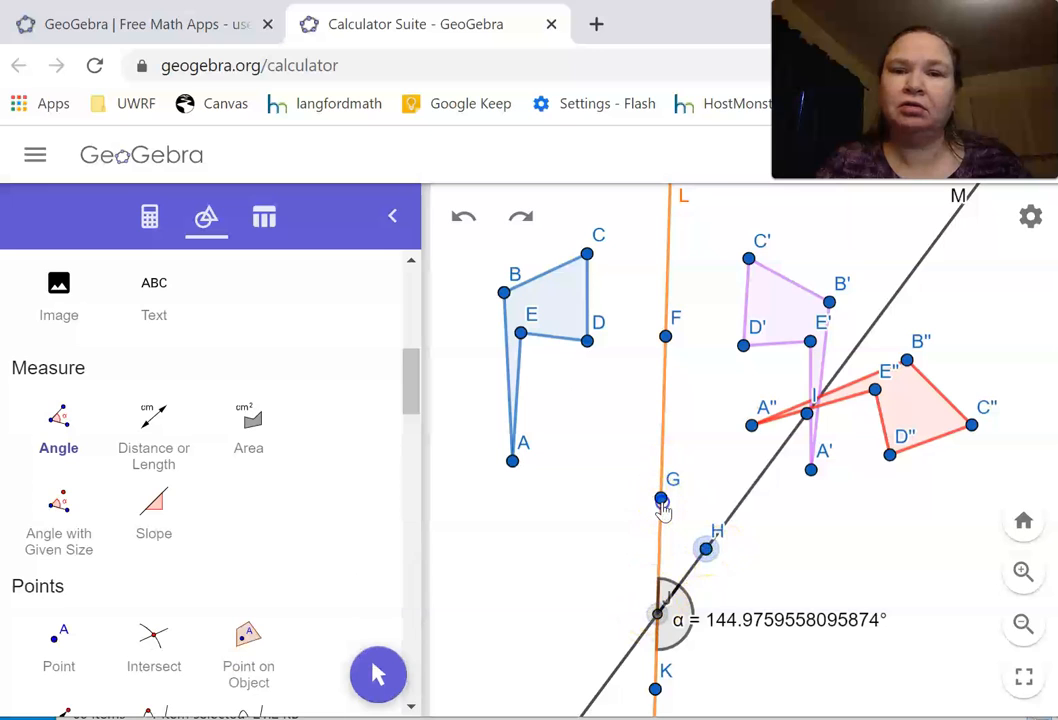
pyautogui.click(661, 500)
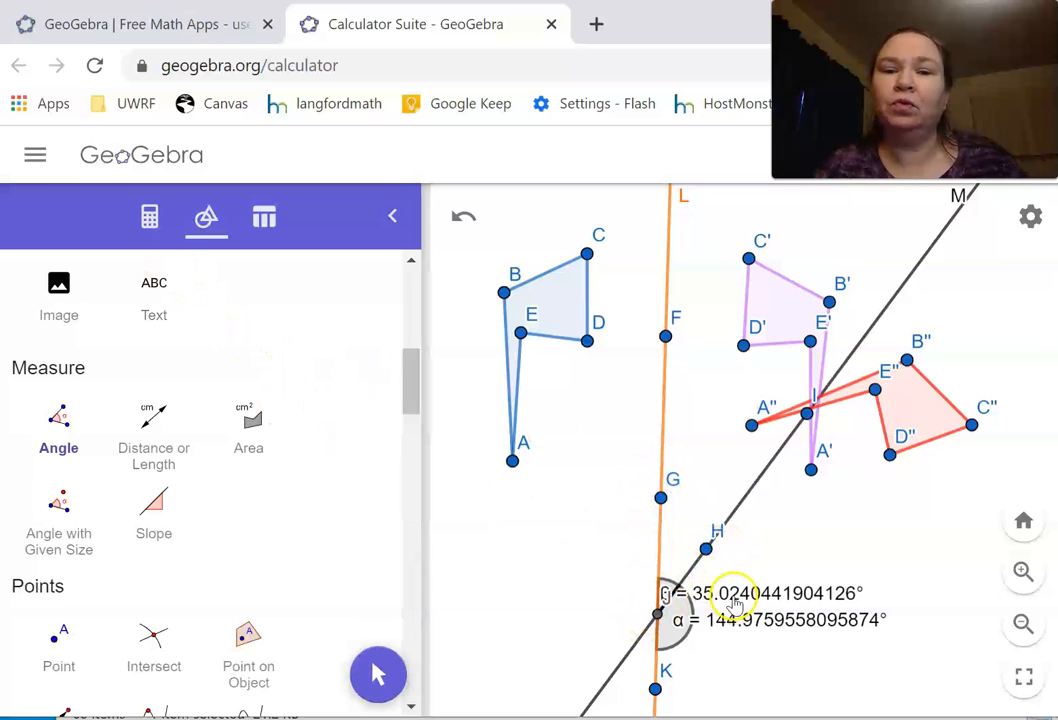
pyautogui.moveTo(405, 401); pyautogui.dragTo(413, 267)
pyautogui.click(55, 332)
pyautogui.moveTo(709, 596); pyautogui.dragTo(689, 583)
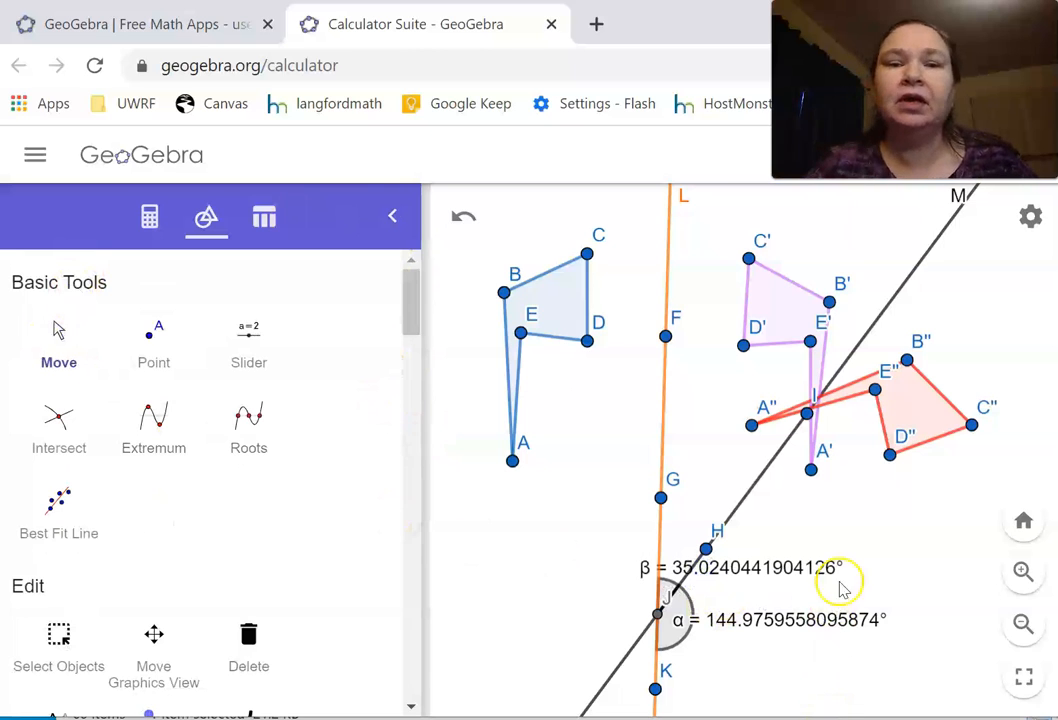
# - Move point H until line M is nearly parallel to line L, and bring it back so the lines cross just above K
pyautogui.click(58, 330)
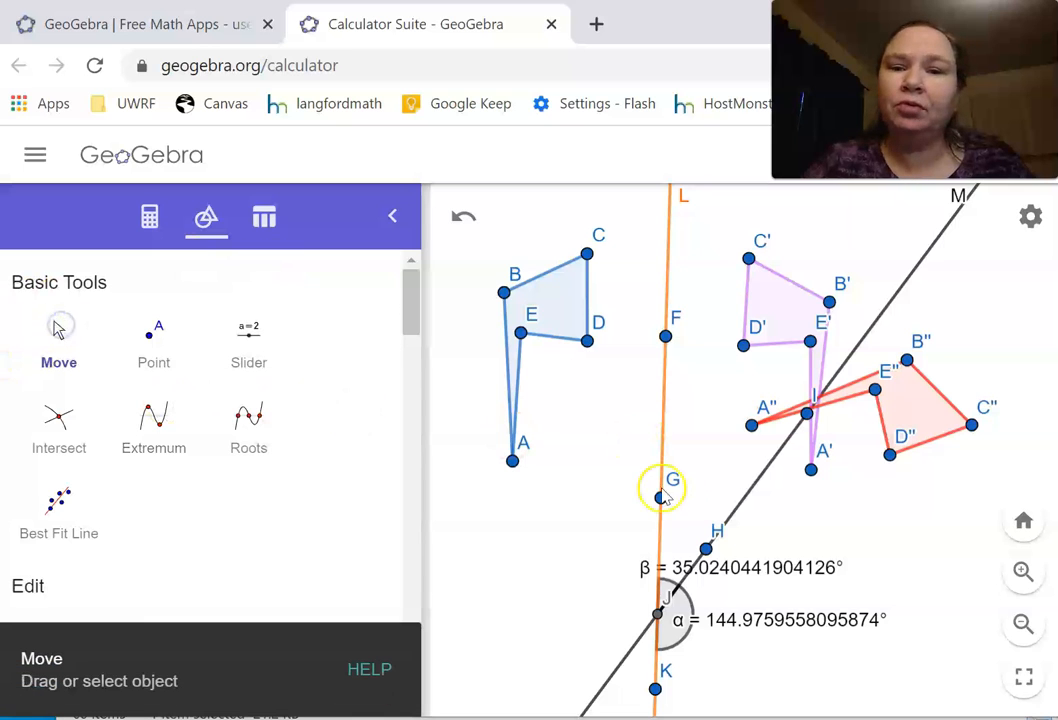
pyautogui.moveTo(706, 548); pyautogui.dragTo(804, 575)
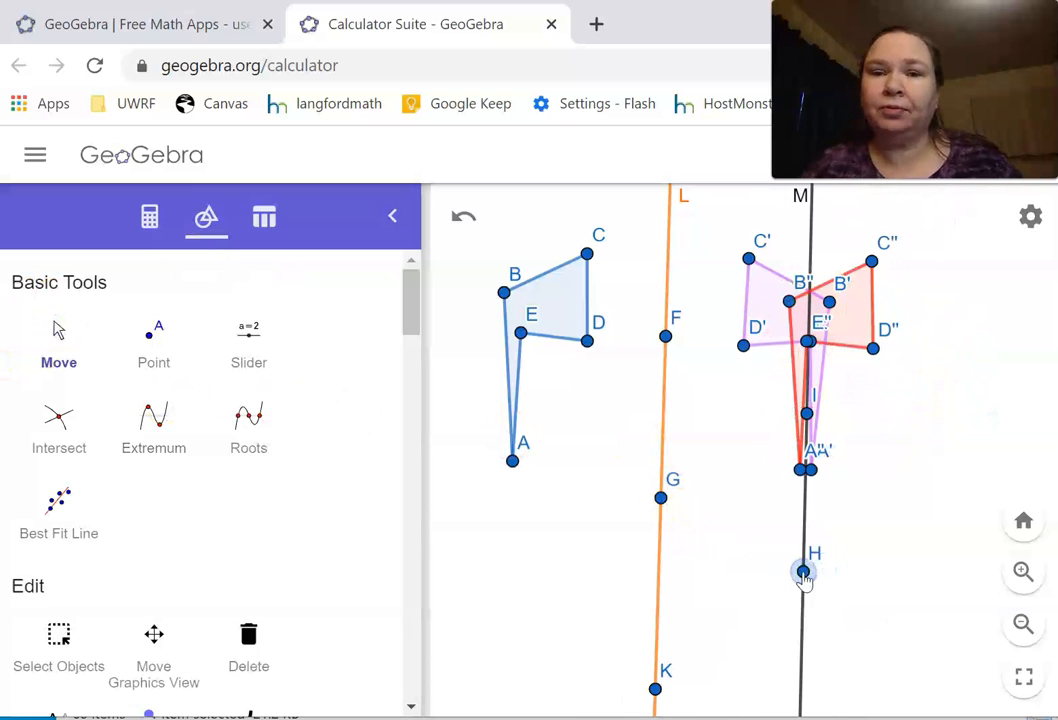
pyautogui.moveTo(804, 575); pyautogui.dragTo(695, 566)
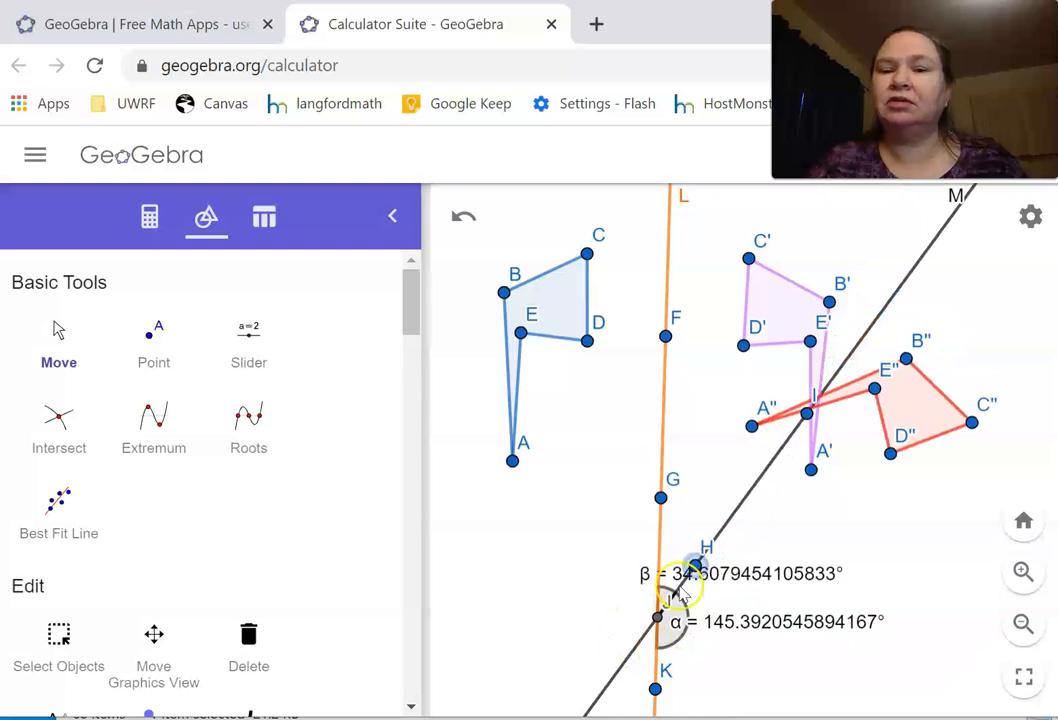
# - Show the algebra values, and swing line M nearly parallel to L and back with point H until angle HJG is about 31.6°
pyautogui.click(149, 220)
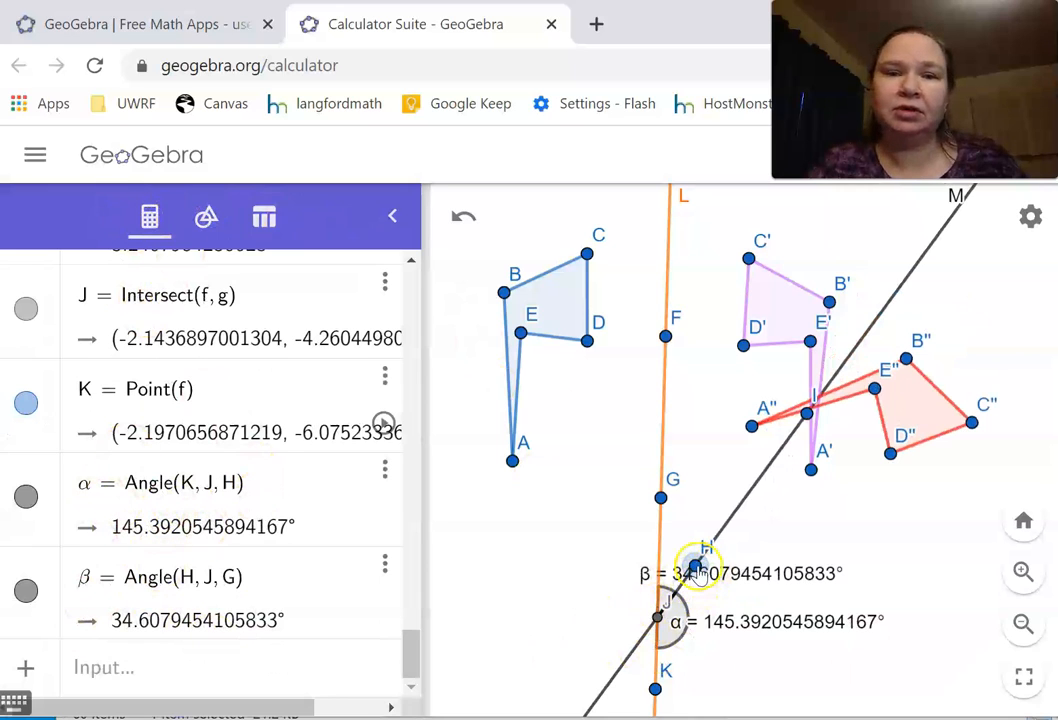
pyautogui.moveTo(699, 568); pyautogui.dragTo(797, 620)
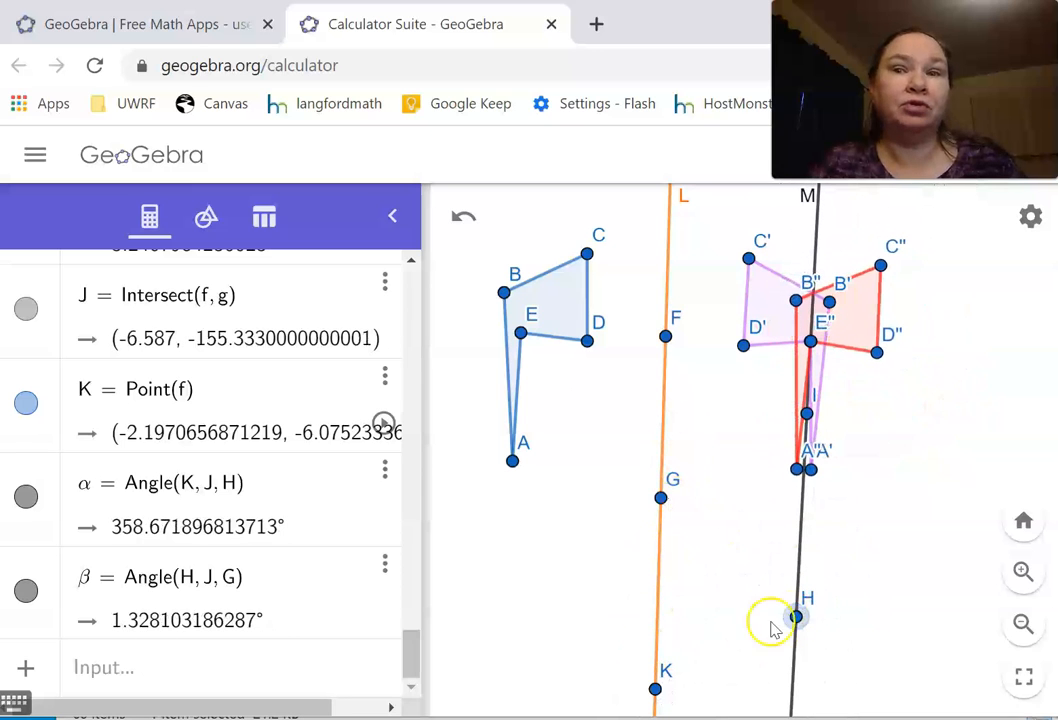
pyautogui.moveTo(806, 610); pyautogui.dragTo(683, 558)
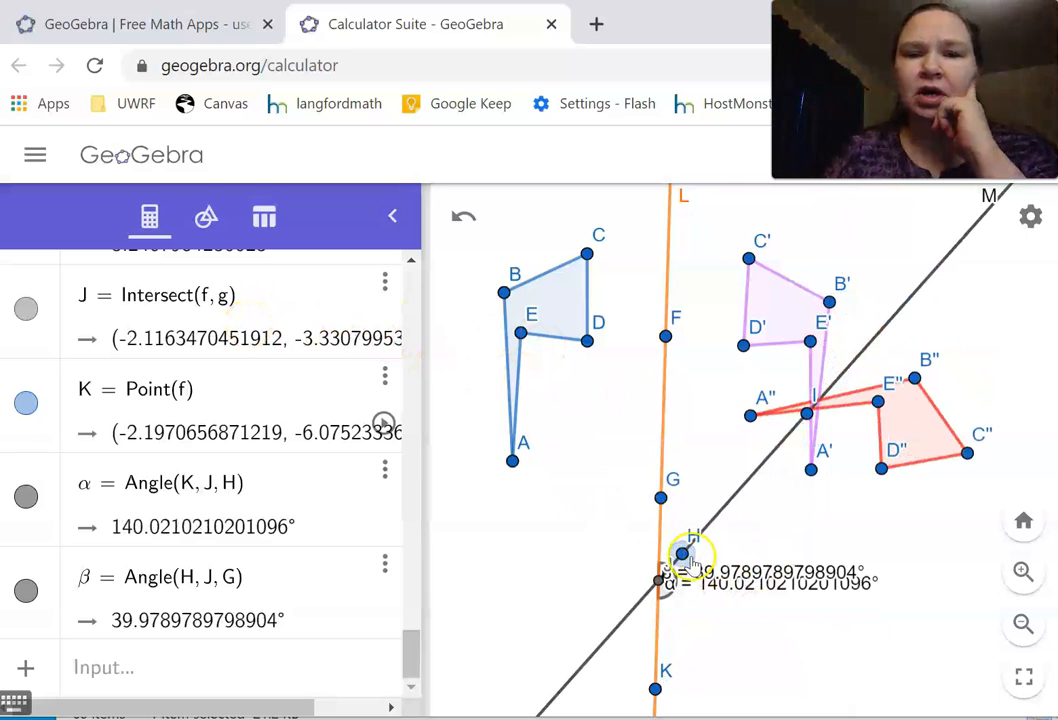
pyautogui.moveTo(683, 555); pyautogui.dragTo(692, 595)
pyautogui.click(885, 545)
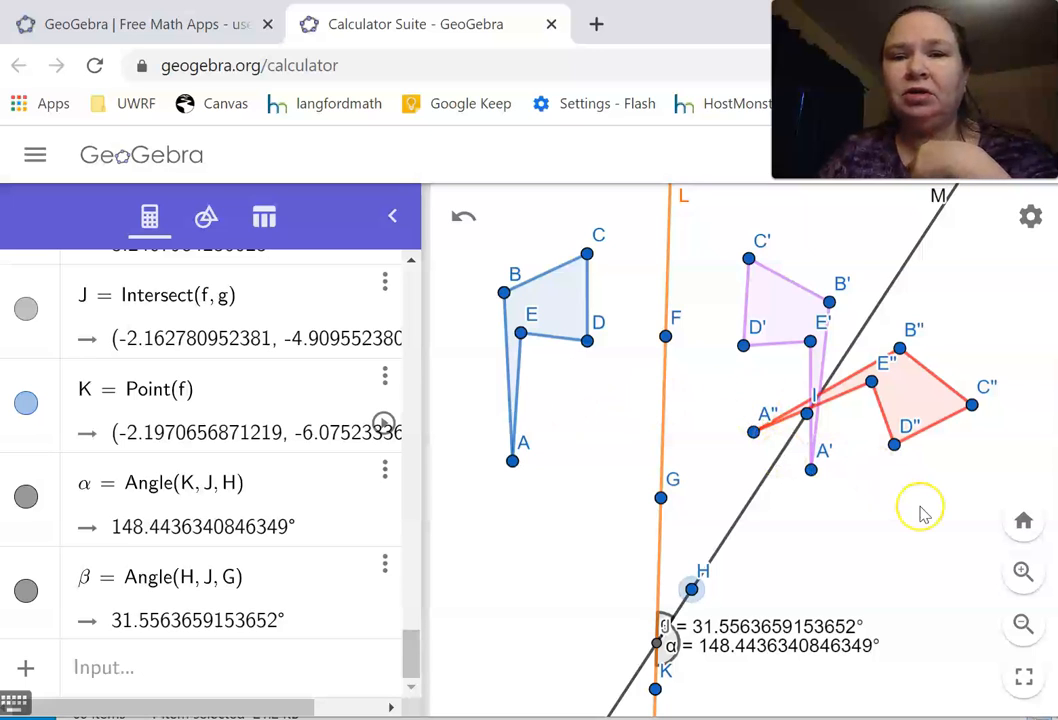
# - Zoom out the graphics view and move the original blue polygon ABCDE farther away from line L
pyautogui.scroll(-1, 921, 508)
pyautogui.scroll(-1, 922, 513)
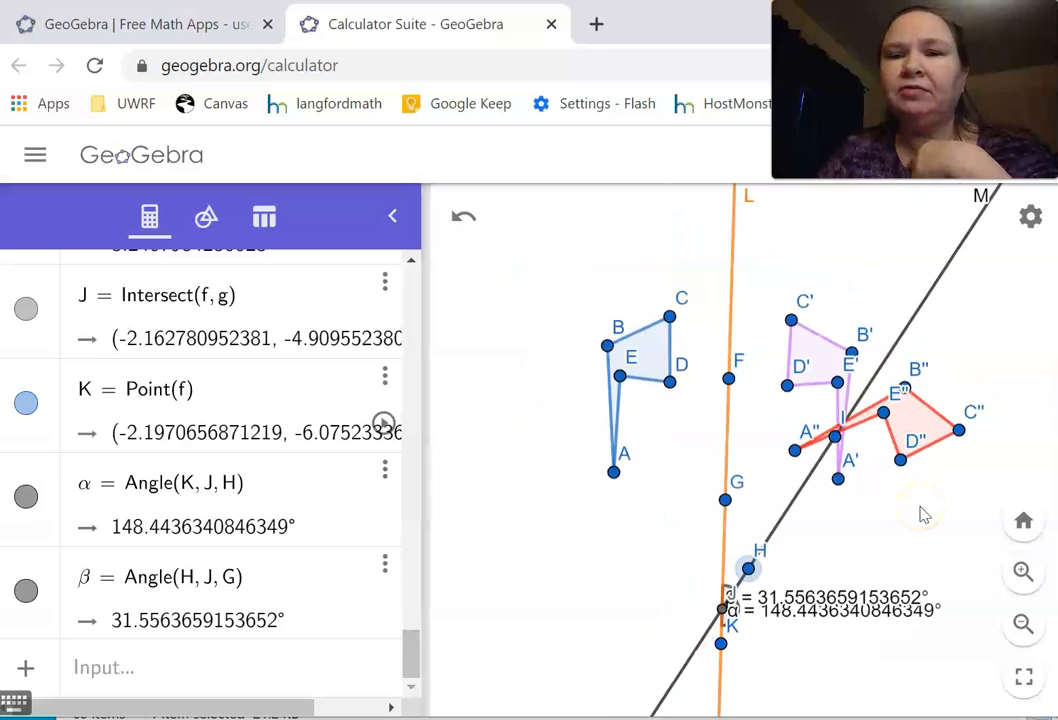
pyautogui.moveTo(645, 362); pyautogui.dragTo(548, 370)
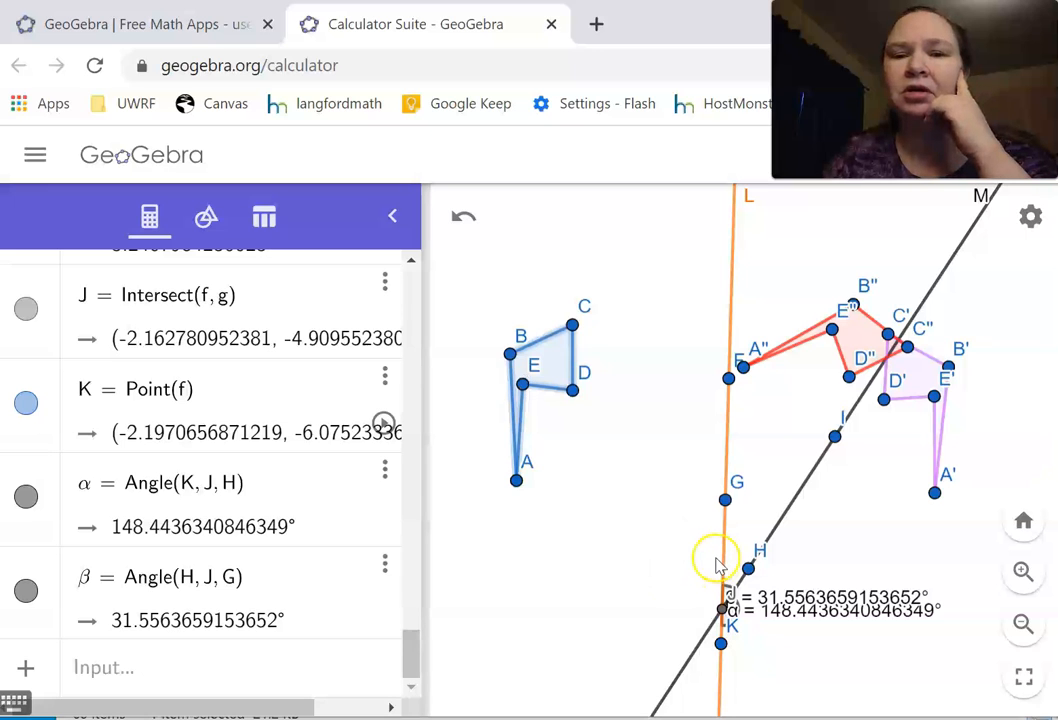
# - Reposition line L and points H and I so that line M is steeper and L crosses it just below H
pyautogui.moveTo(722, 557); pyautogui.dragTo(790, 500)
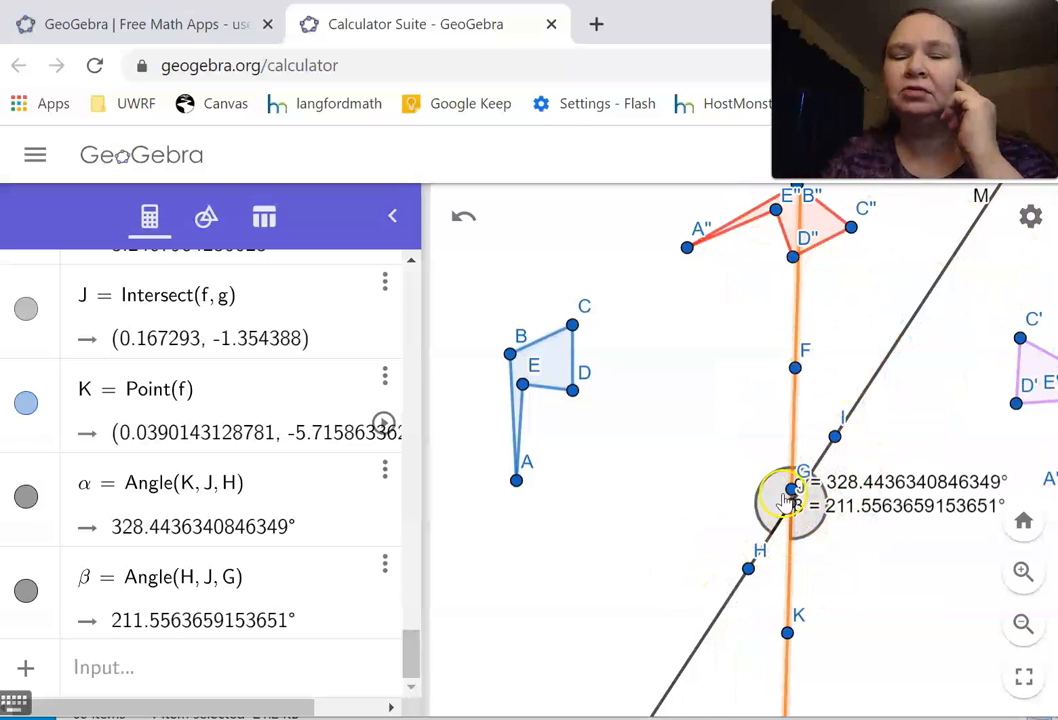
pyautogui.moveTo(795, 445); pyautogui.dragTo(711, 480)
pyautogui.moveTo(748, 568); pyautogui.dragTo(924, 270)
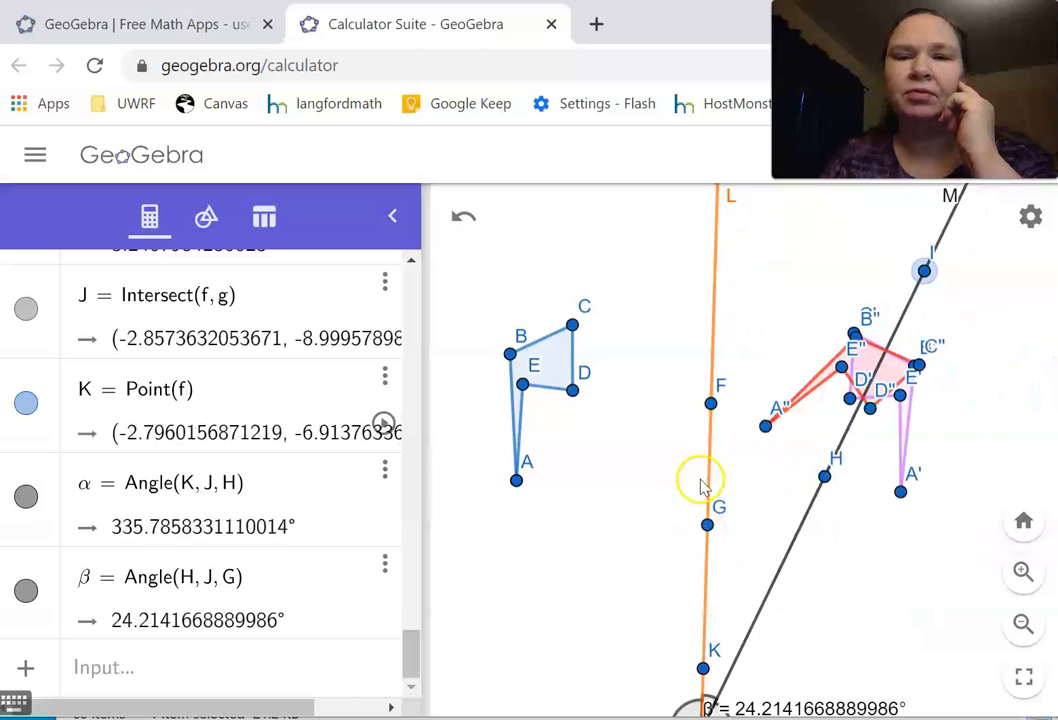
pyautogui.moveTo(707, 483); pyautogui.dragTo(808, 466)
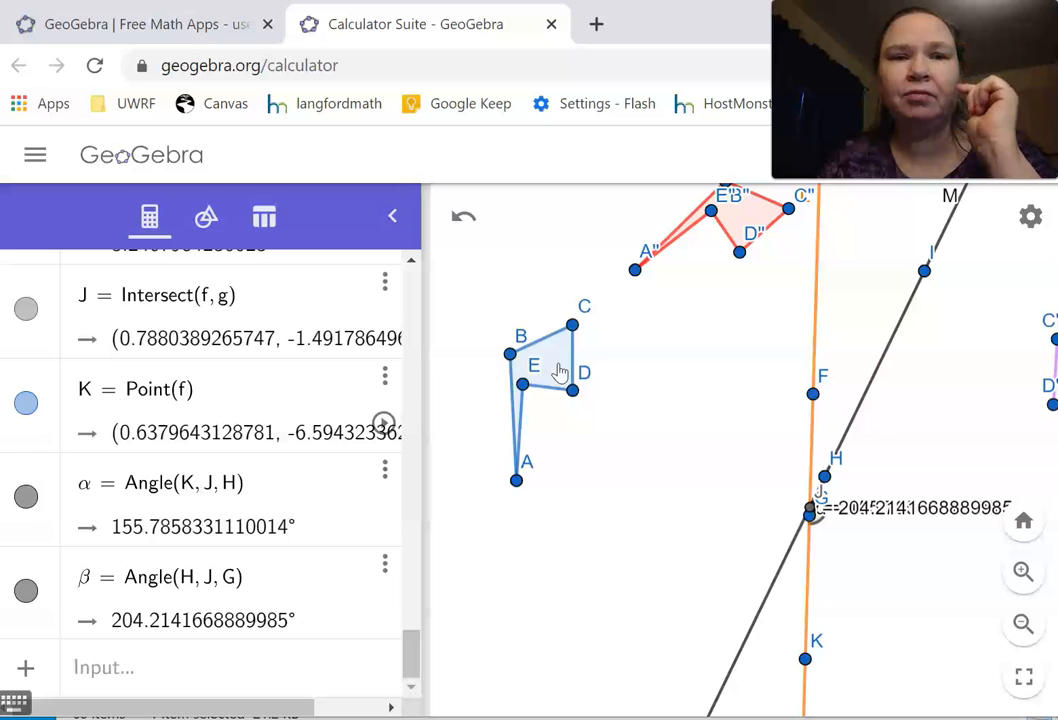
# - Place a free point in the empty area below vertex A of the blue polygon
pyautogui.click(208, 217)
pyautogui.click(201, 224)
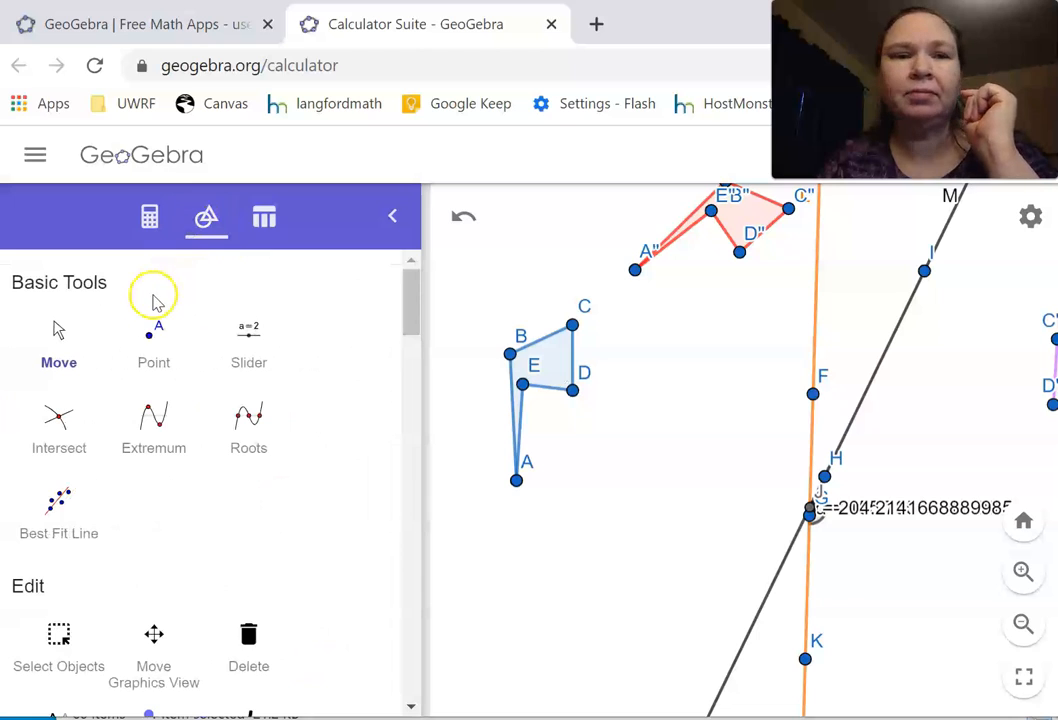
pyautogui.click(162, 342)
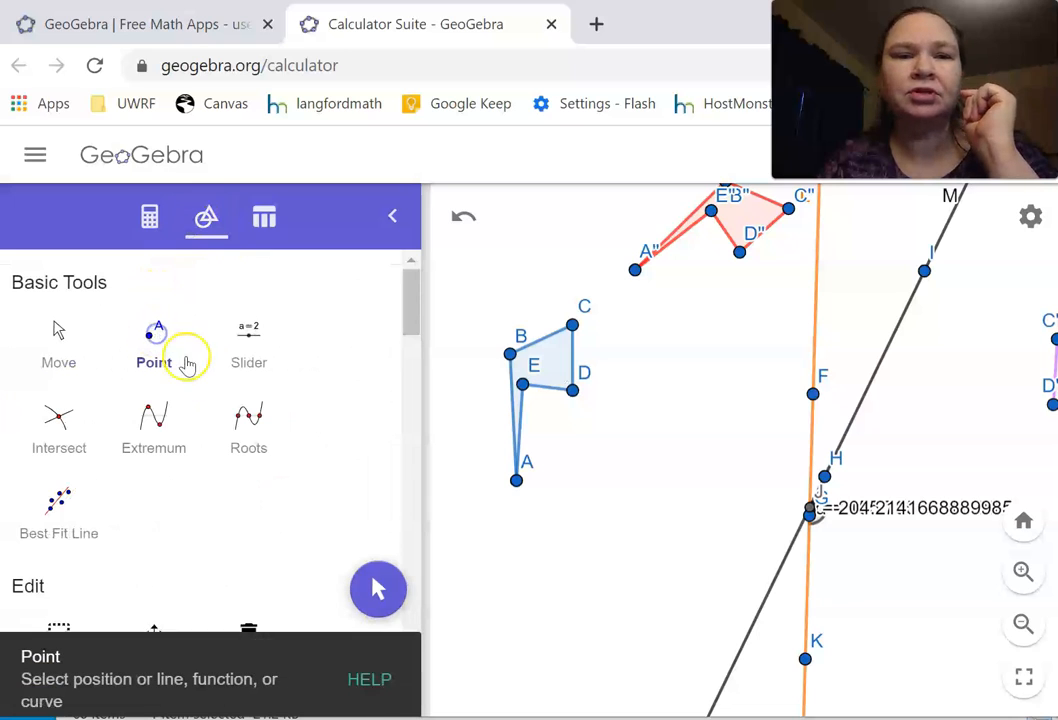
pyautogui.click(526, 567)
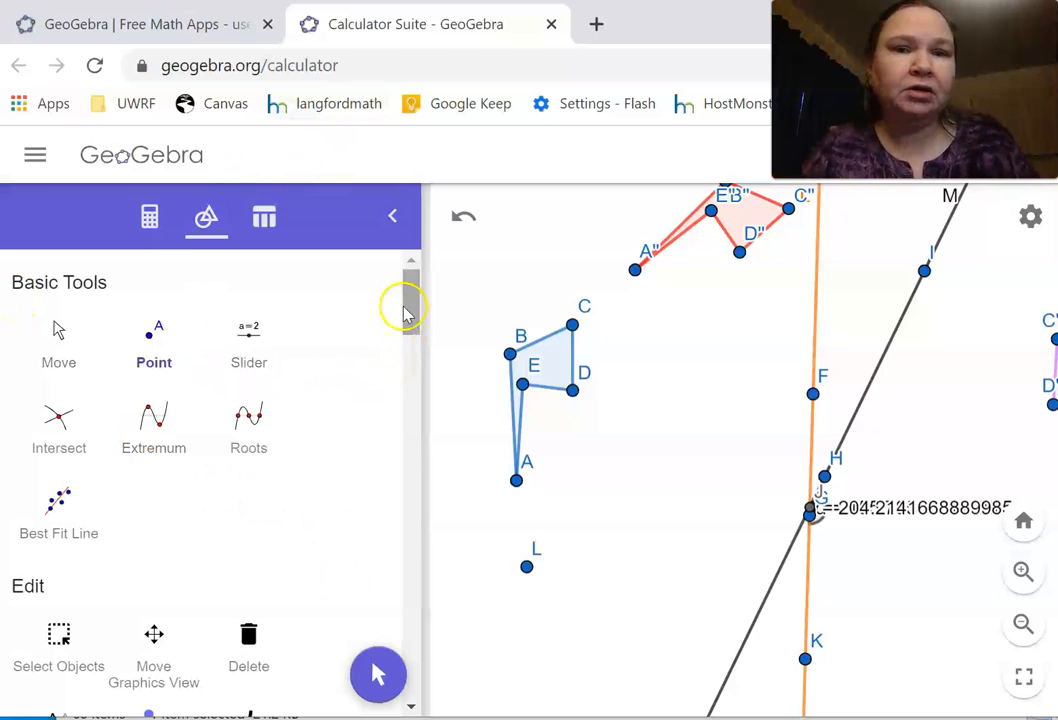
# - Create an angle of about 52° from three new points in the empty area below the blue polygon
pyautogui.moveTo(407, 313); pyautogui.dragTo(390, 384)
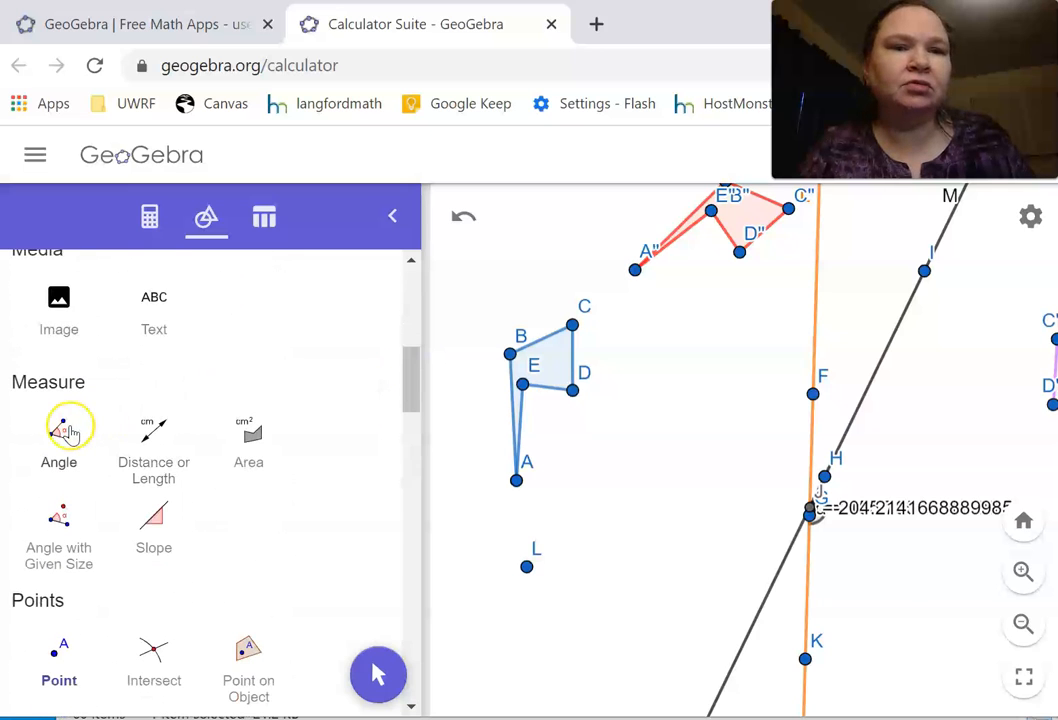
pyautogui.click(68, 433)
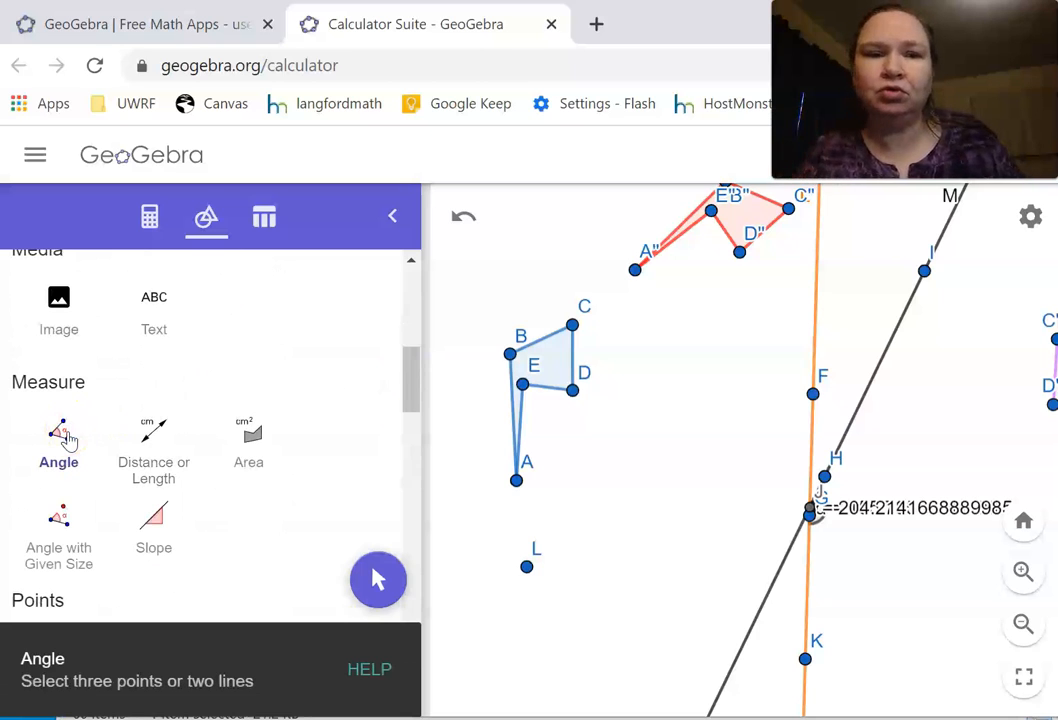
pyautogui.click(626, 639)
pyautogui.click(566, 654)
pyautogui.click(587, 606)
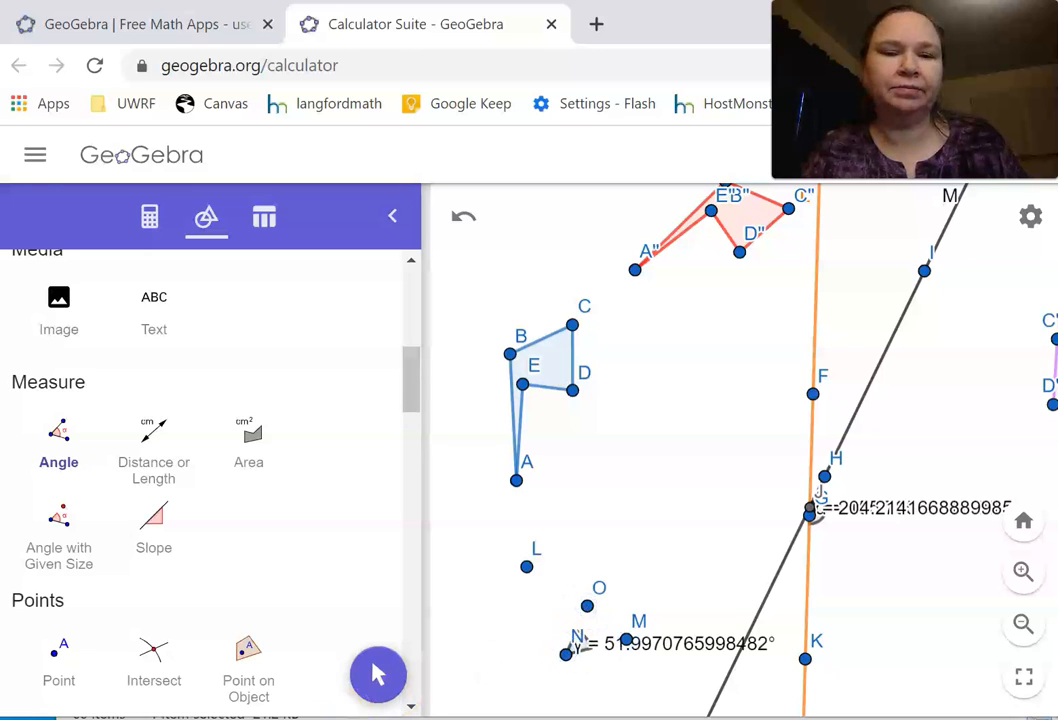
# - Move point O upward so that the new angle at N opens to about 62°
pyautogui.moveTo(418, 371); pyautogui.dragTo(406, 229)
pyautogui.click(72, 338)
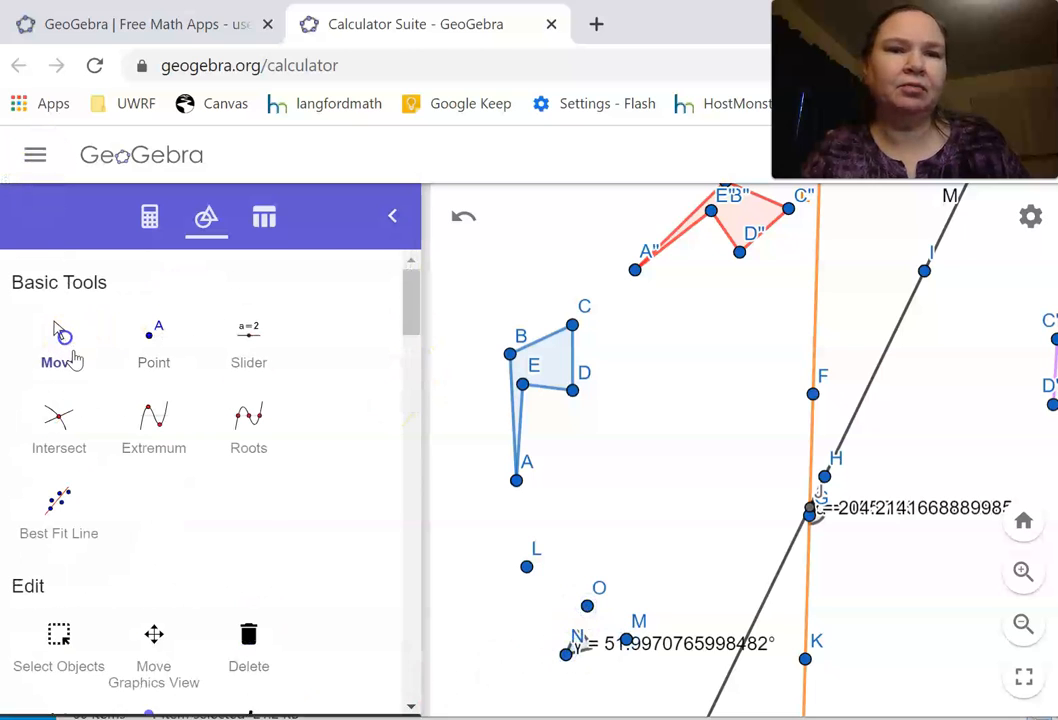
pyautogui.moveTo(589, 613); pyautogui.dragTo(588, 585)
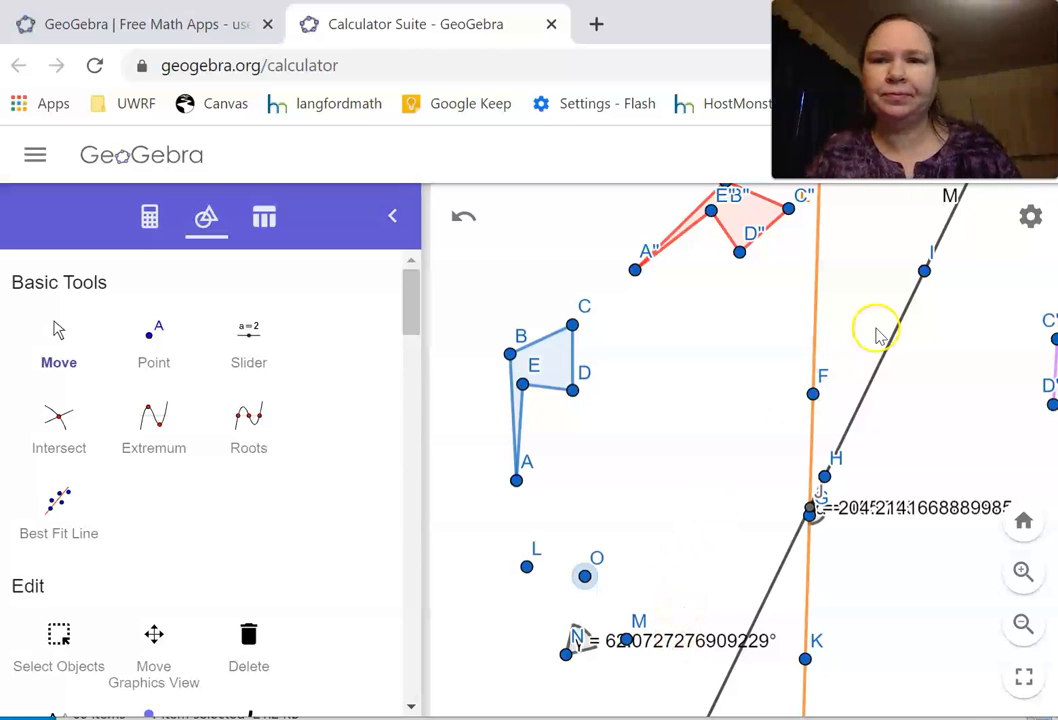
# - Set the global rounding to 2 decimal places
pyautogui.click(1040, 218)
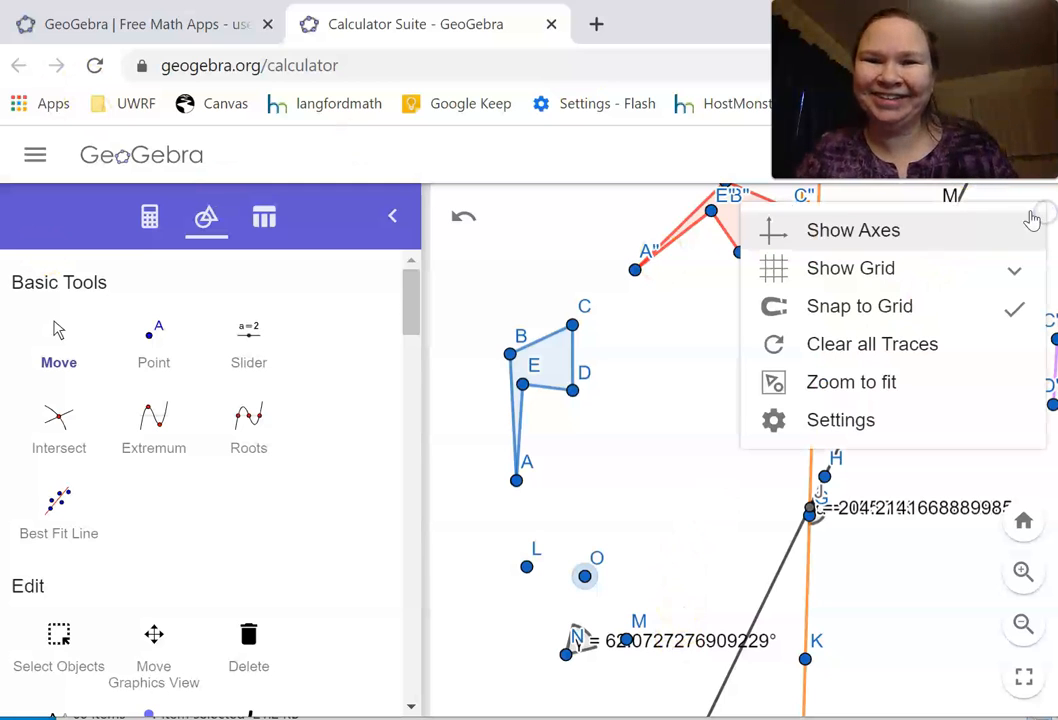
pyautogui.click(838, 420)
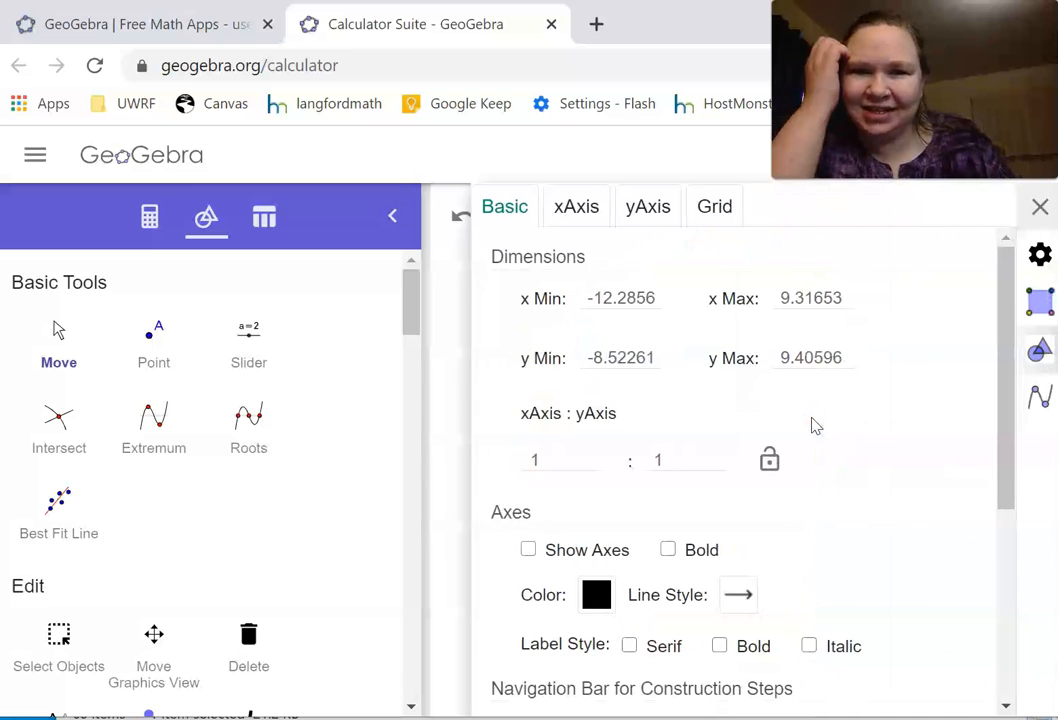
pyautogui.click(1040, 255)
pyautogui.click(784, 320)
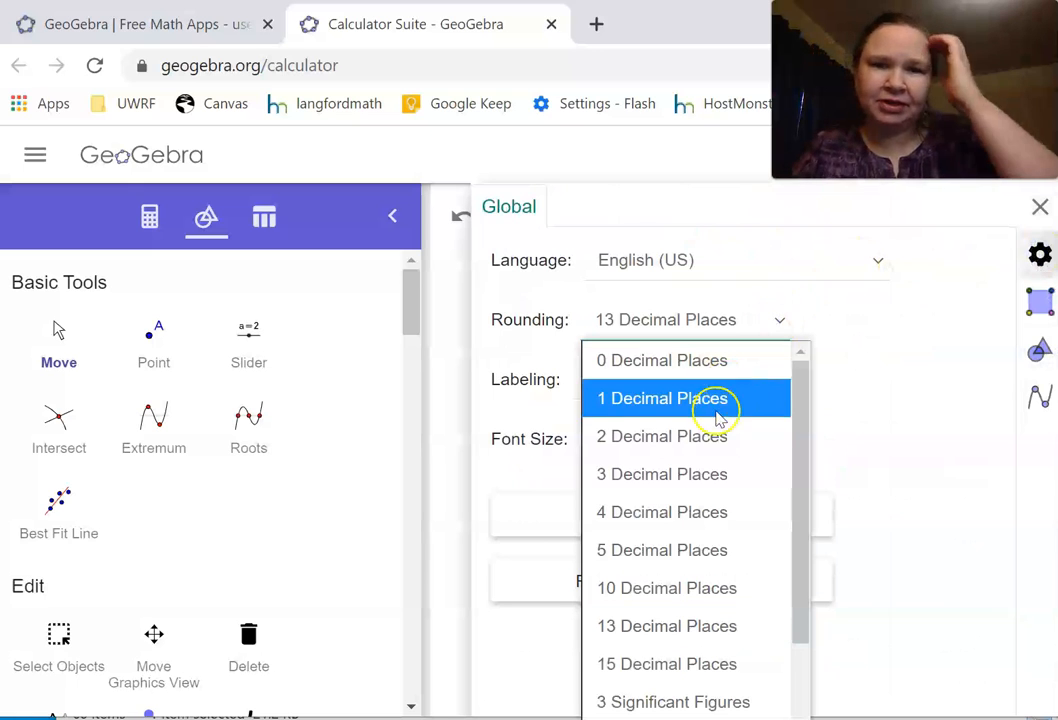
pyautogui.click(716, 438)
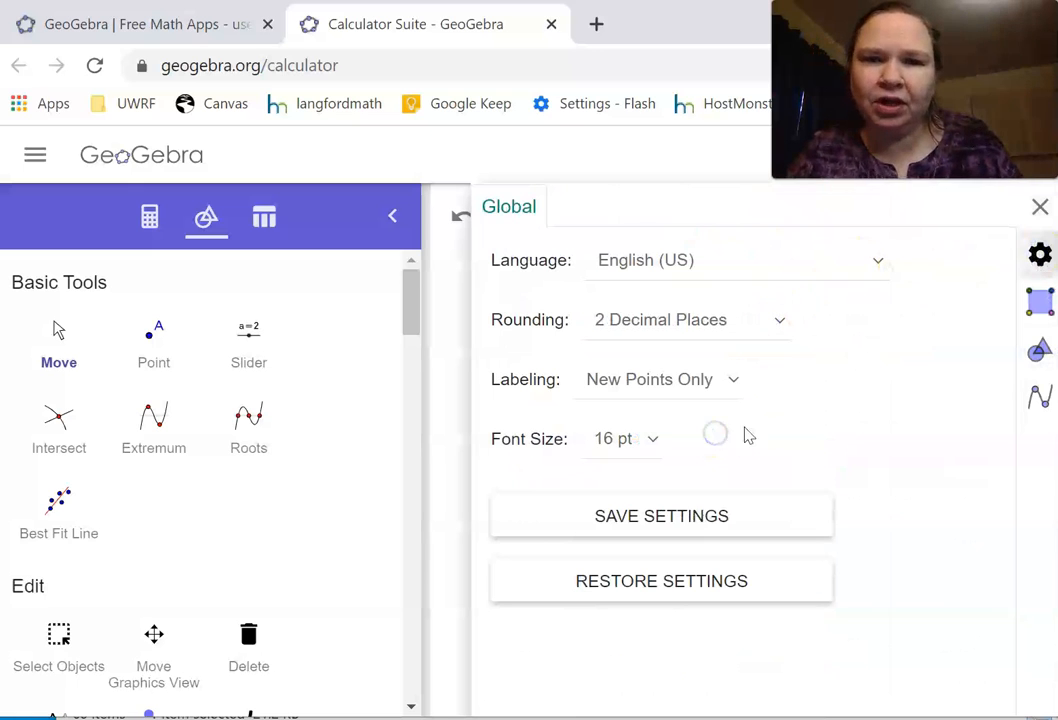
pyautogui.click(780, 322)
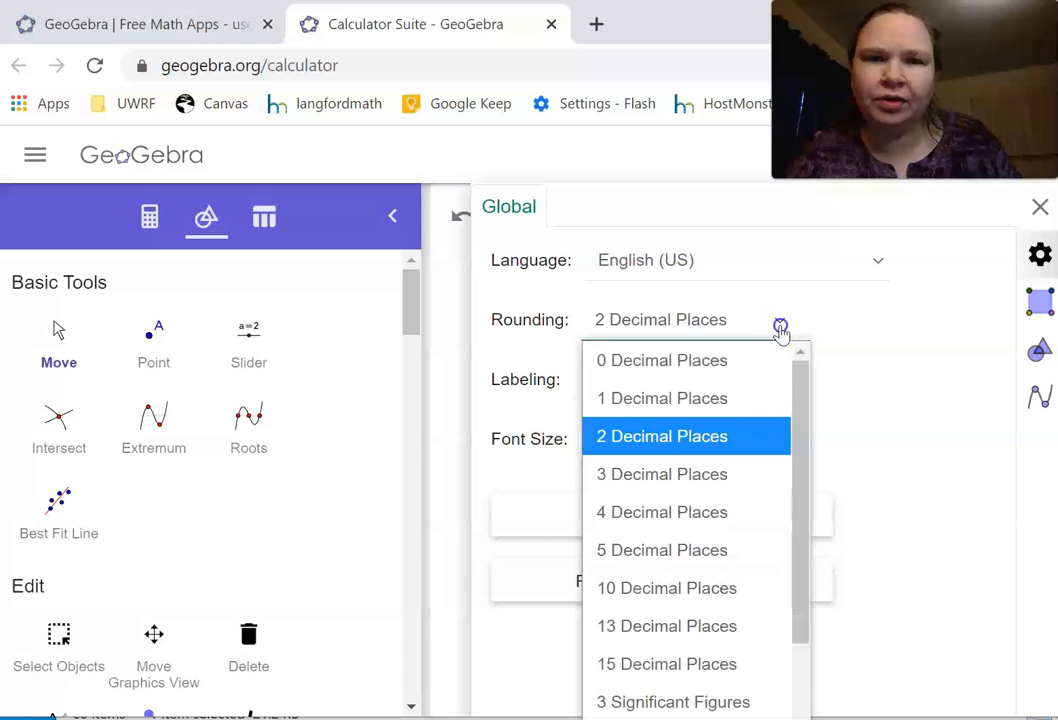
pyautogui.click(716, 440)
pyautogui.click(1040, 207)
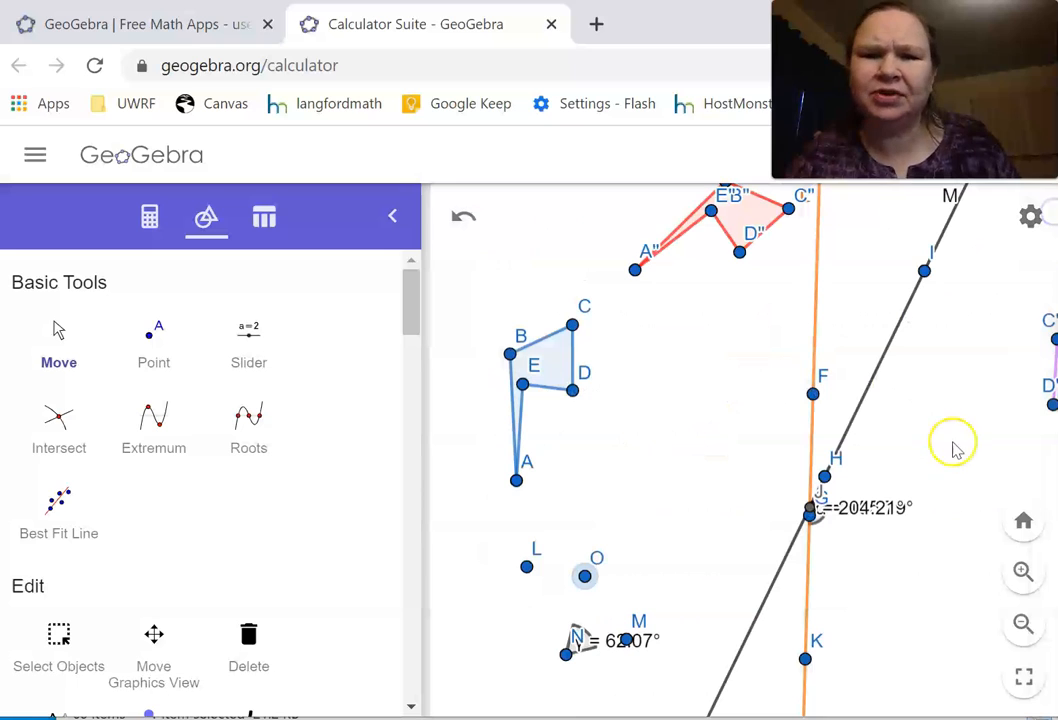
pyautogui.click(980, 419)
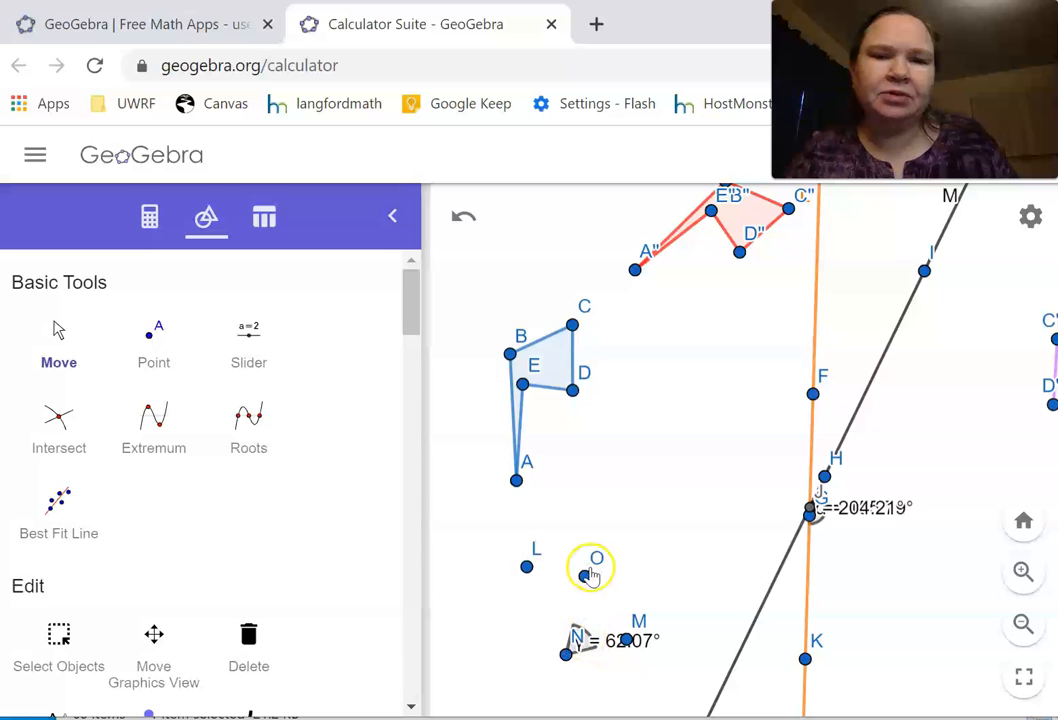
# - Move the labels of point N and its angle clear of the points, and reposition point O so the angle is about 37°
pyautogui.moveTo(585, 583)
pyautogui.mouseDown()
pyautogui.moveTo(498, 600)
pyautogui.moveTo(488, 612)
pyautogui.moveTo(597, 573)
pyautogui.mouseUp()
pyautogui.moveTo(627, 644); pyautogui.dragTo(637, 662)
pyautogui.moveTo(581, 638); pyautogui.dragTo(530, 660)
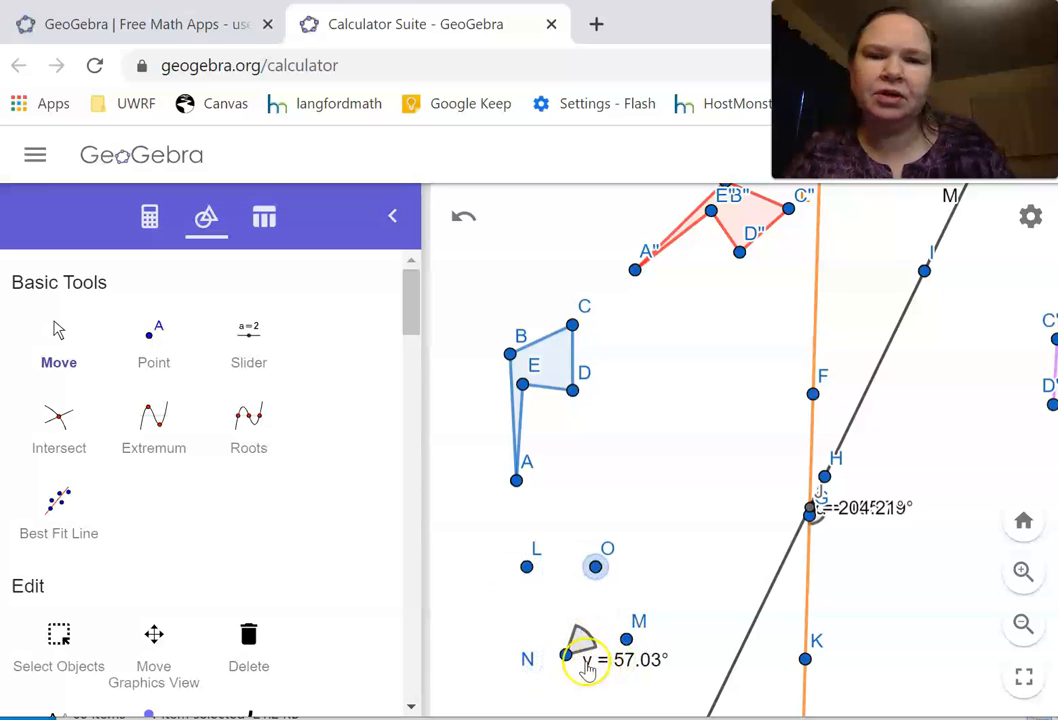
pyautogui.moveTo(624, 670); pyautogui.dragTo(625, 615)
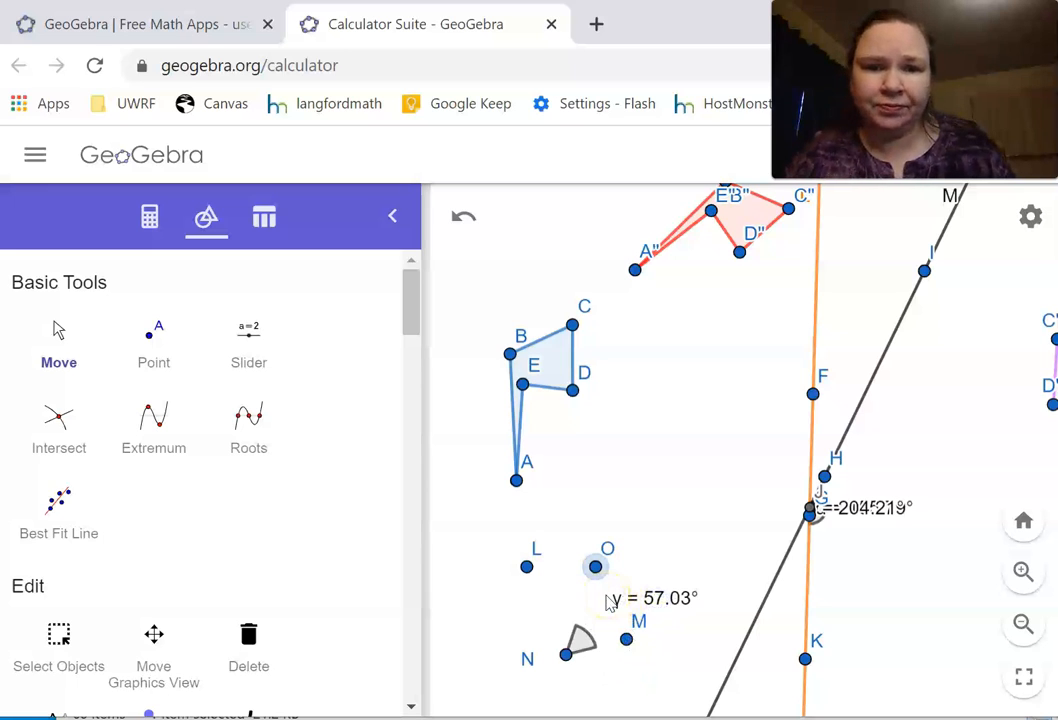
pyautogui.moveTo(595, 568); pyautogui.dragTo(608, 604)
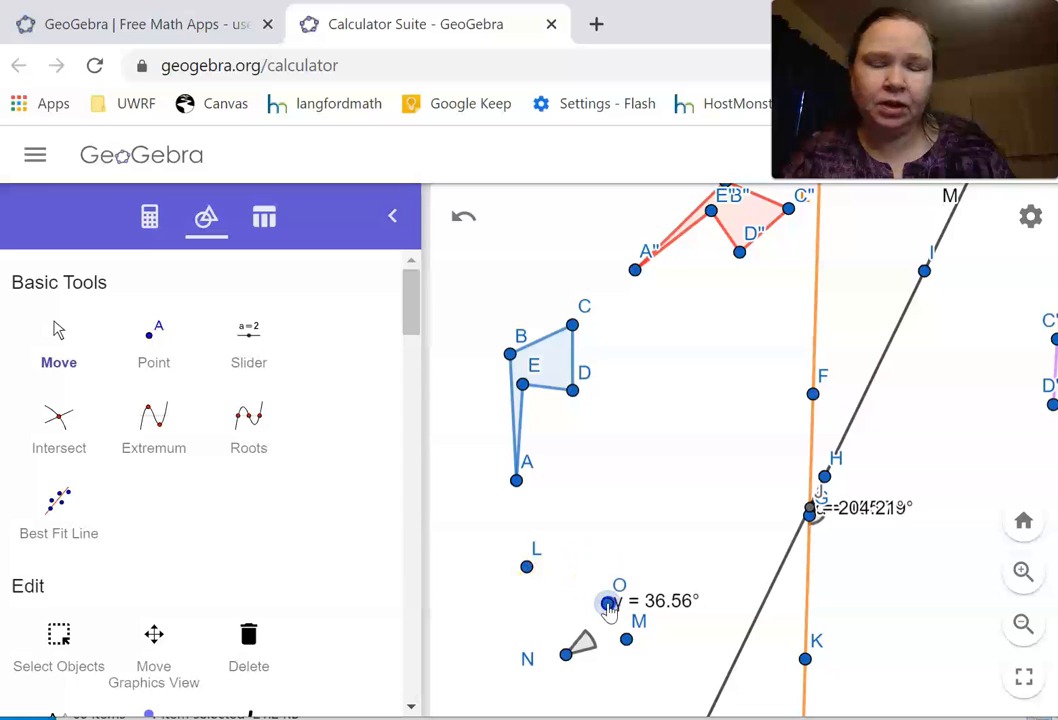
# - Shift point L slightly to the left, caption it "center" and place its label below the point
pyautogui.moveTo(527, 576); pyautogui.dragTo(508, 577)
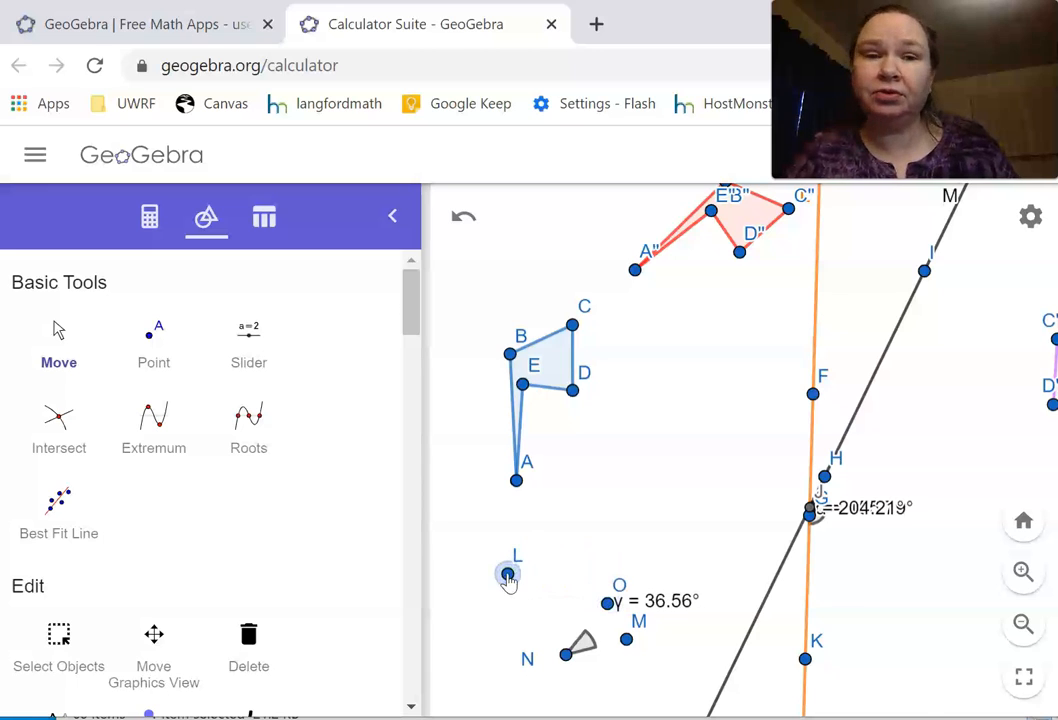
pyautogui.rightClick(508, 577)
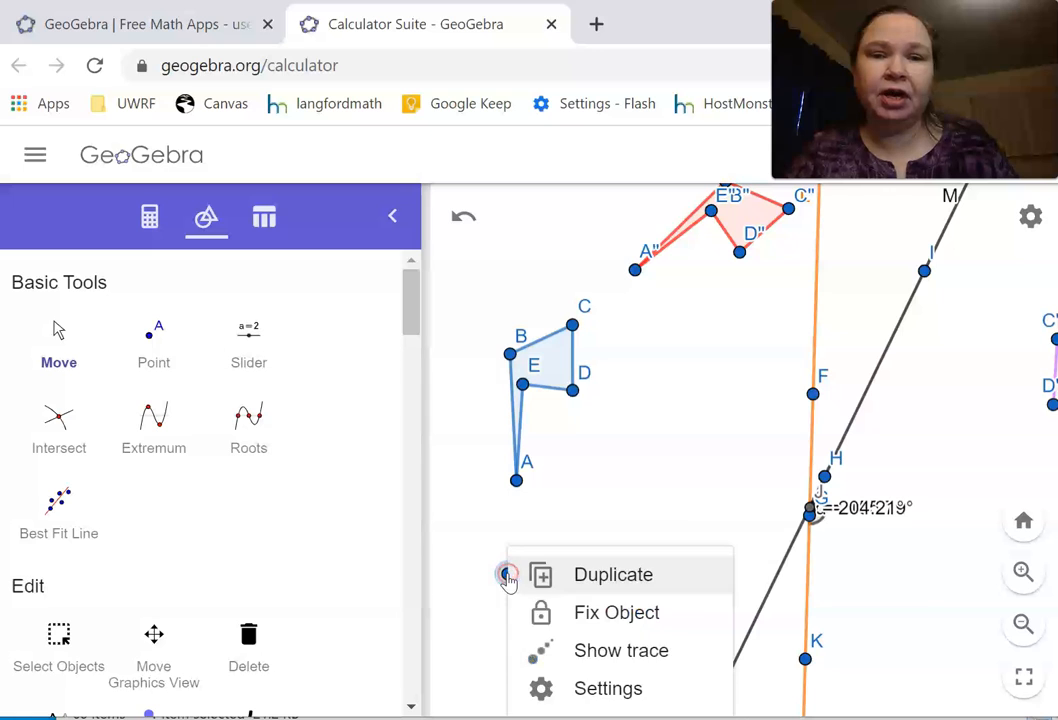
pyautogui.click(549, 689)
pyautogui.click(515, 421)
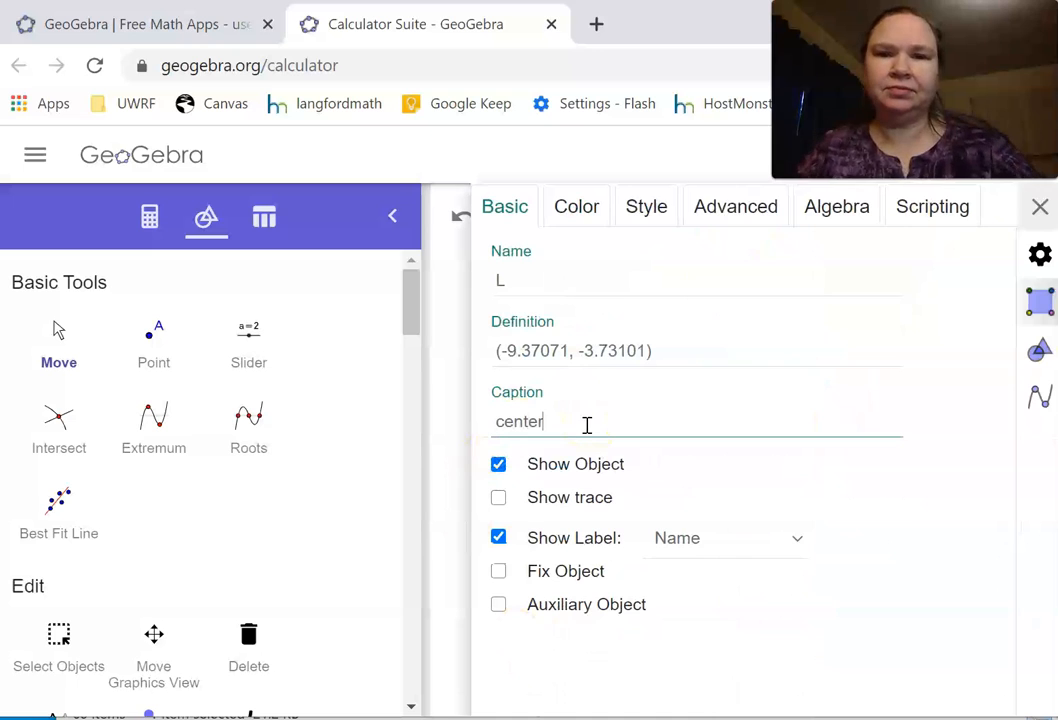
pyautogui.write('center')
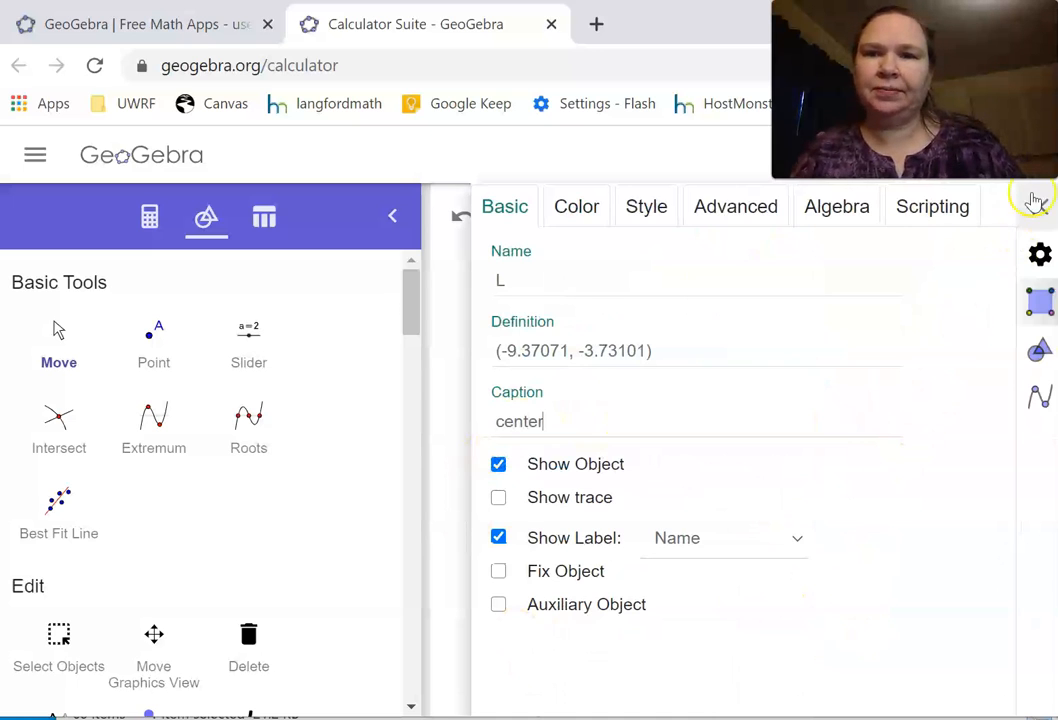
pyautogui.click(1038, 206)
pyautogui.moveTo(538, 553); pyautogui.dragTo(509, 608)
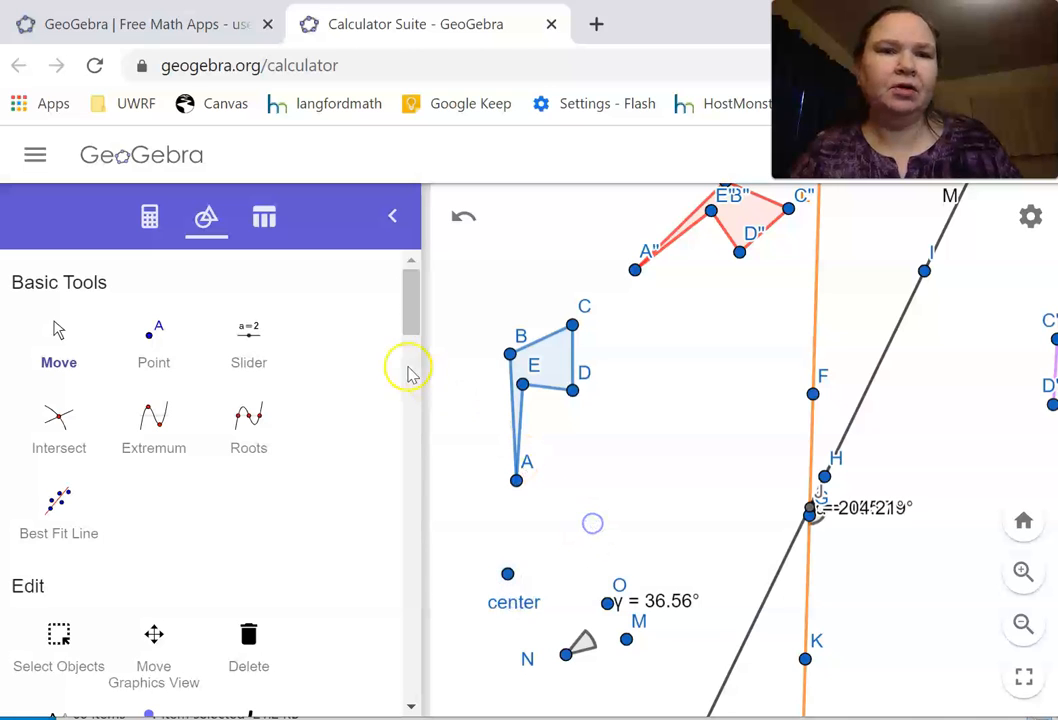
pyautogui.moveTo(409, 330); pyautogui.dragTo(366, 668)
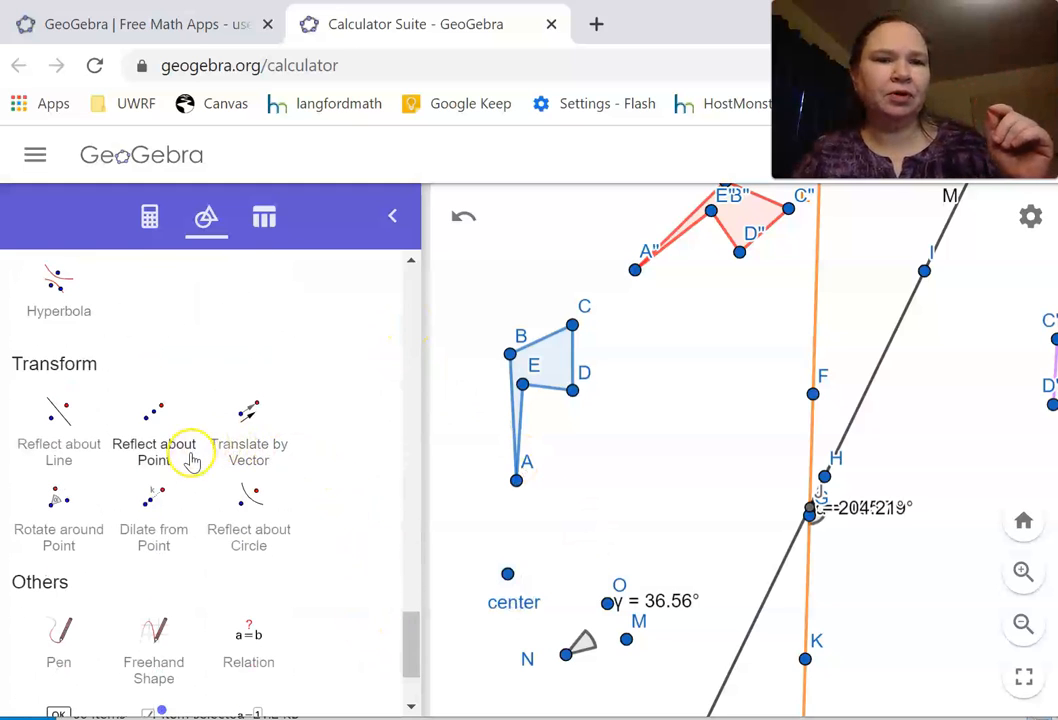
pyautogui.click(58, 508)
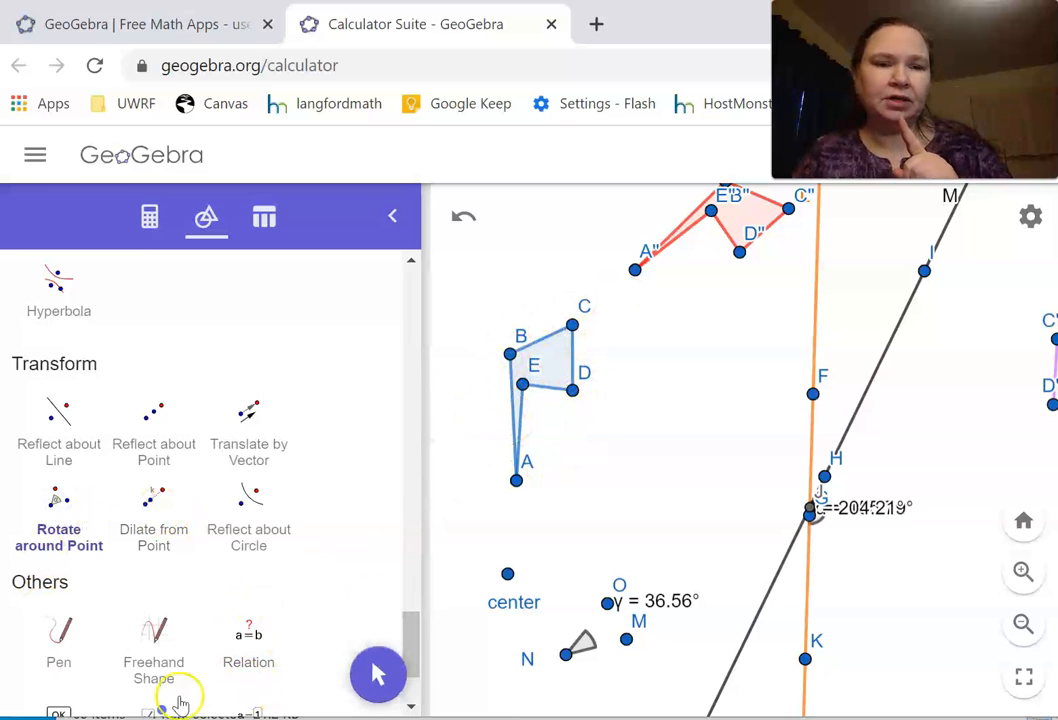
pyautogui.click(60, 505)
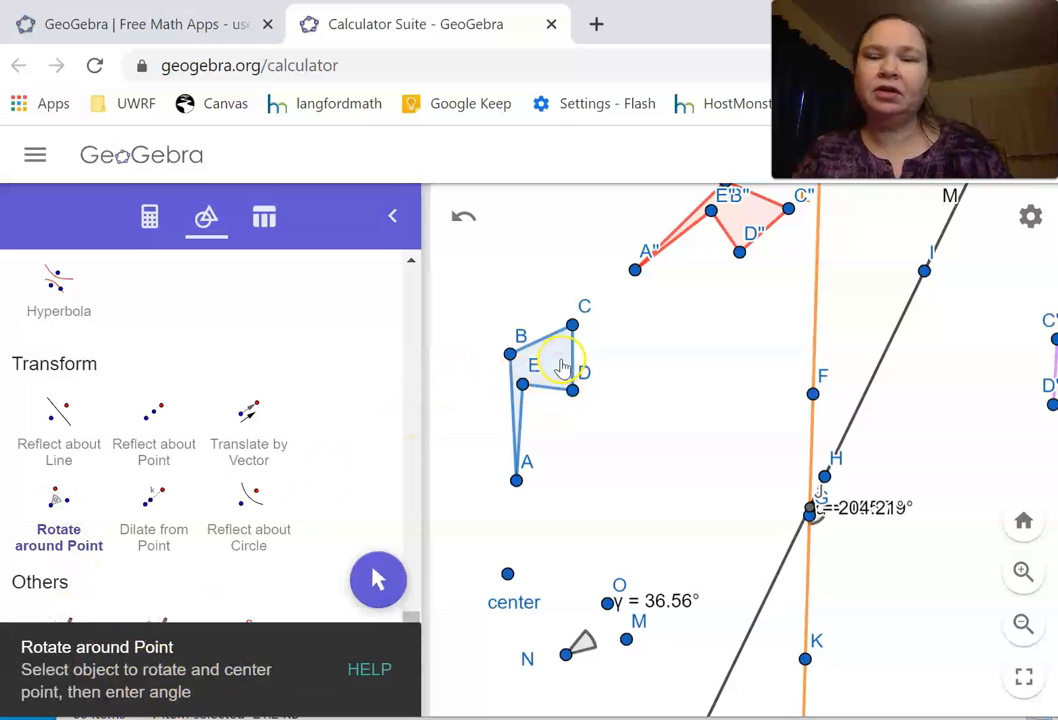
pyautogui.click(507, 574)
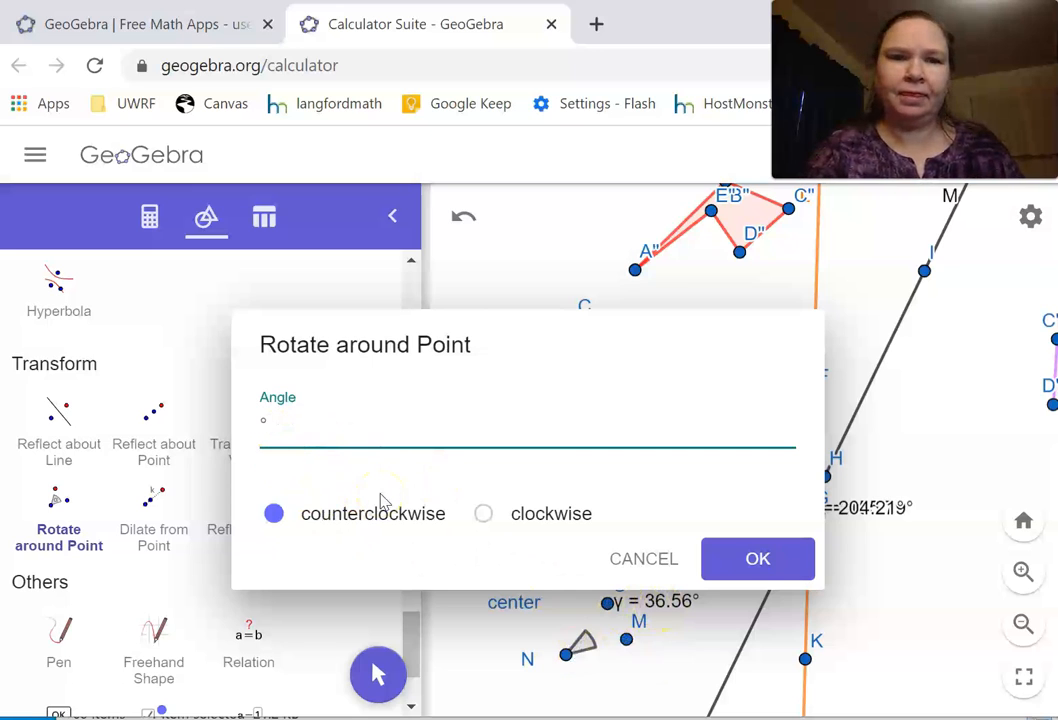
pyautogui.click(266, 525)
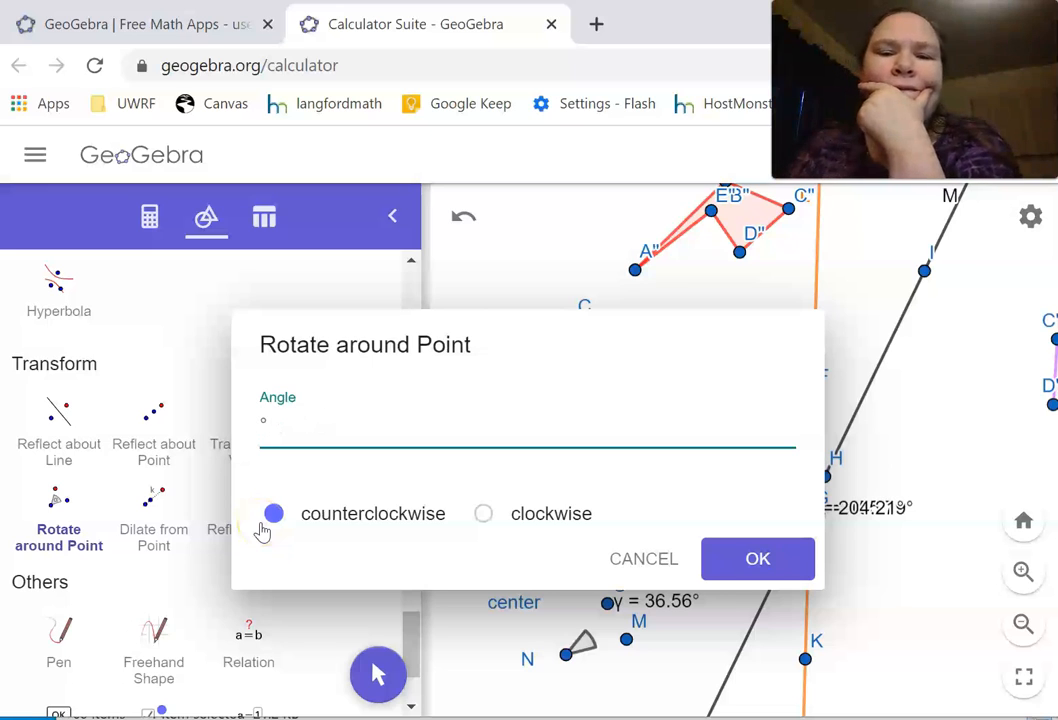
pyautogui.click(646, 557)
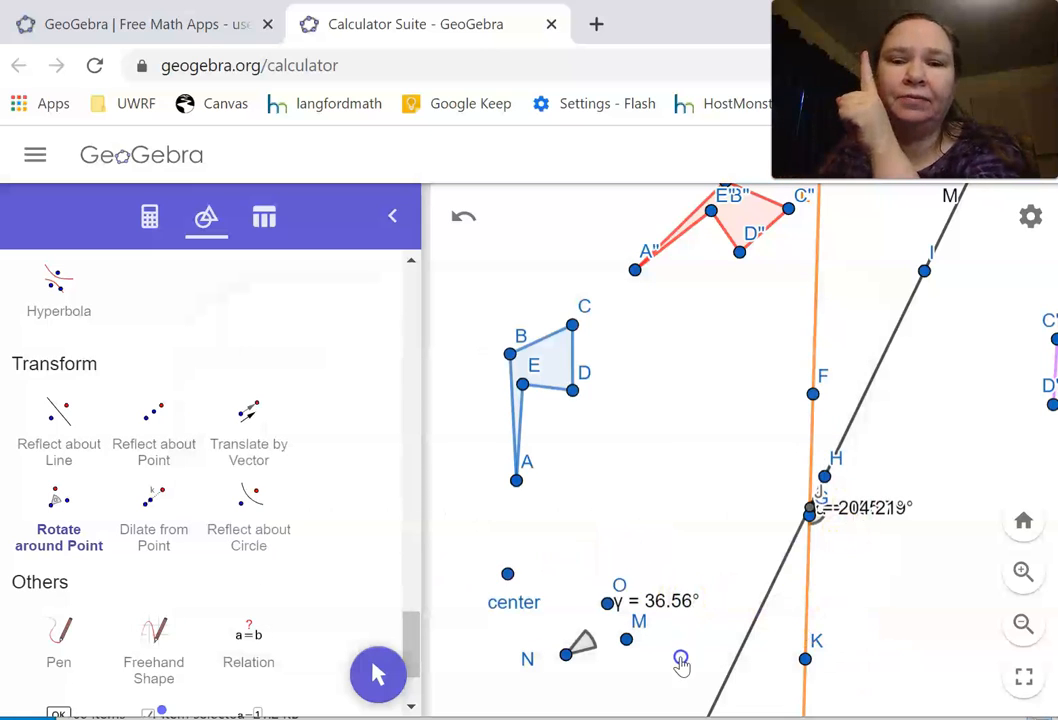
# - Rename the angle γ at point N to a
pyautogui.rightClick(653, 603)
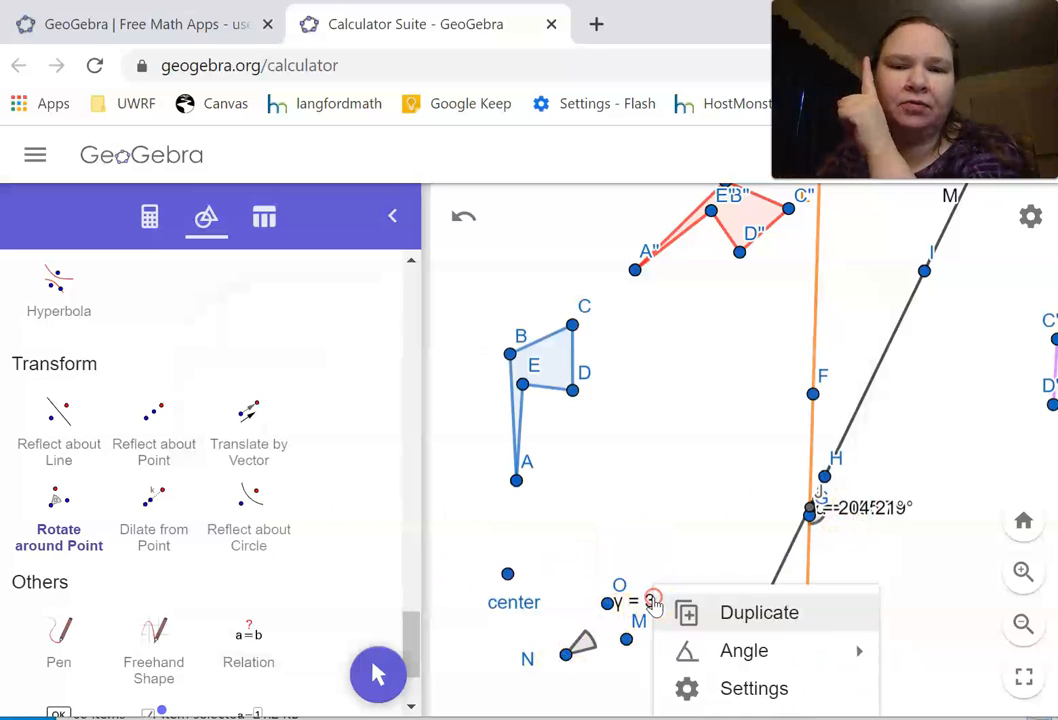
pyautogui.moveTo(738, 665)
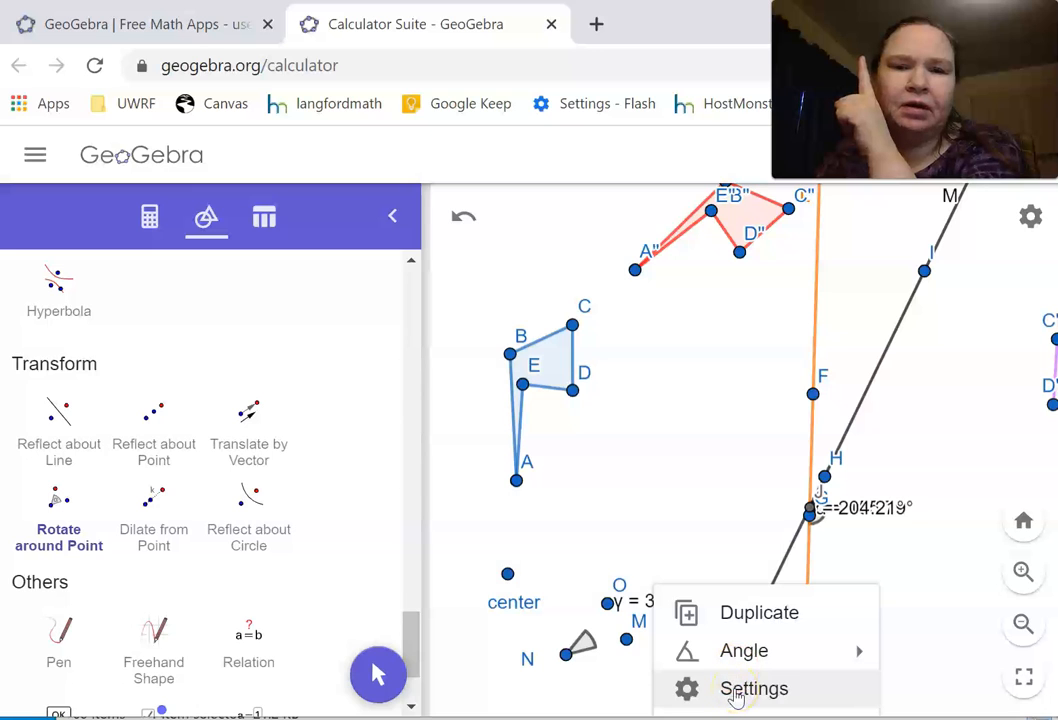
pyautogui.click(745, 689)
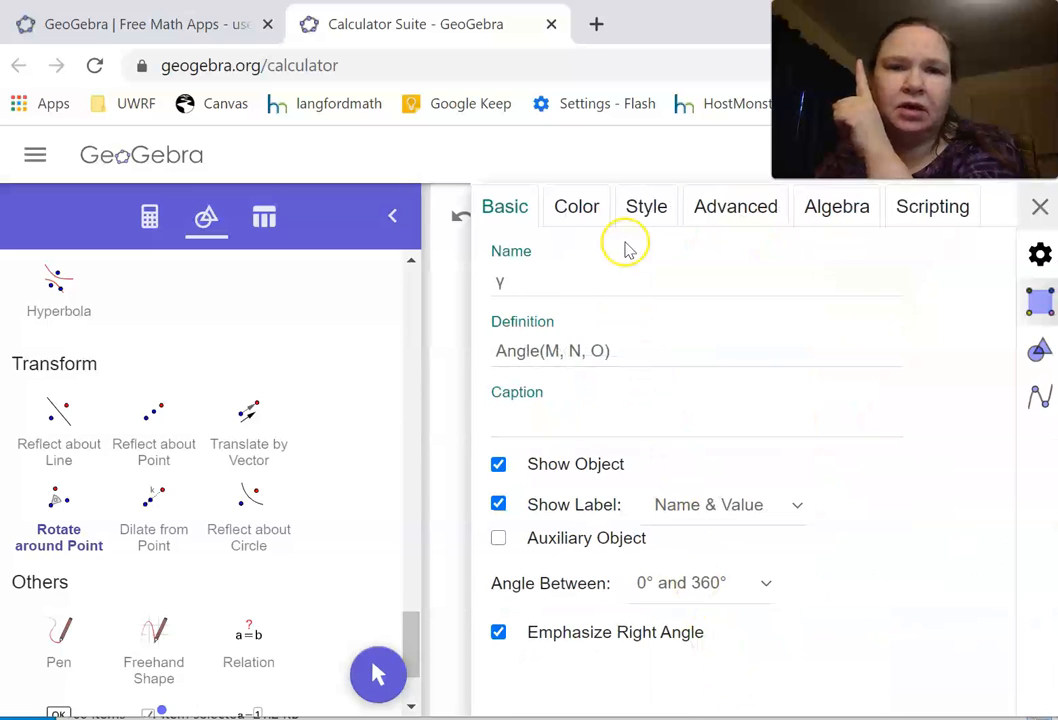
pyautogui.click(538, 350)
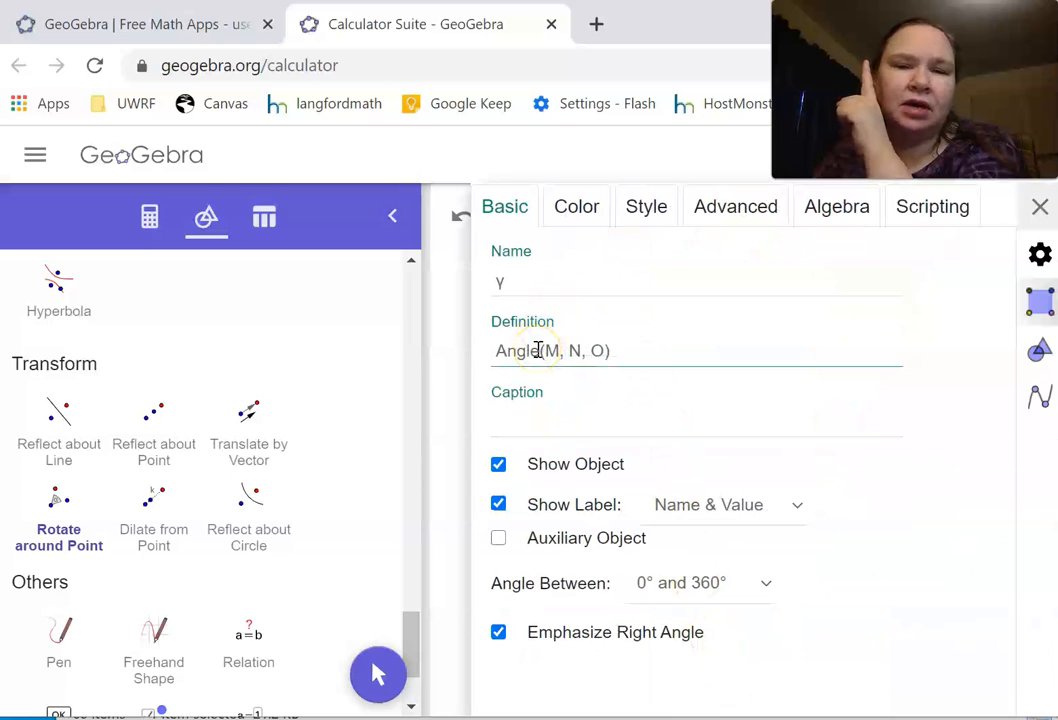
pyautogui.click(514, 268)
pyautogui.moveTo(499, 282); pyautogui.dragTo(483, 290)
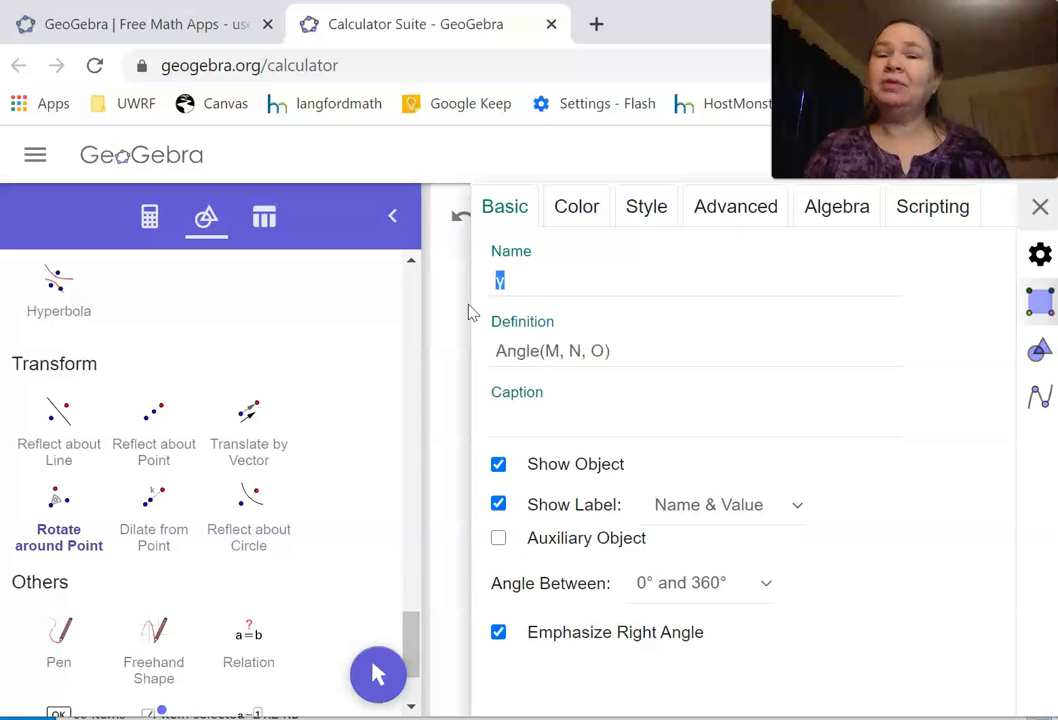
pyautogui.write('a')
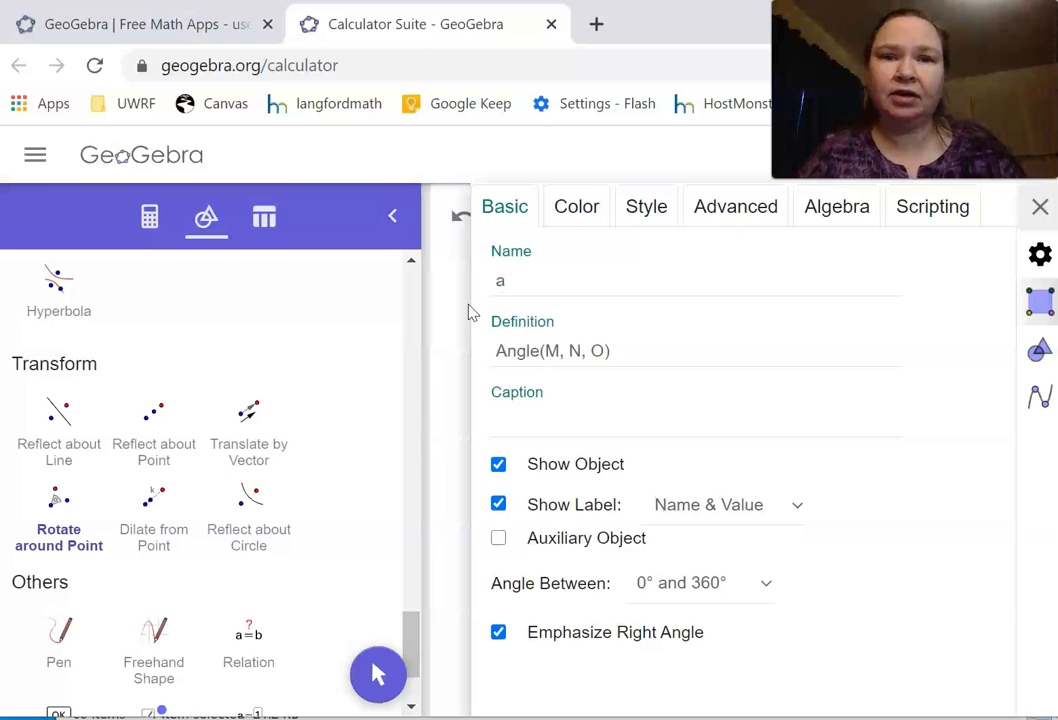
pyautogui.click(1039, 208)
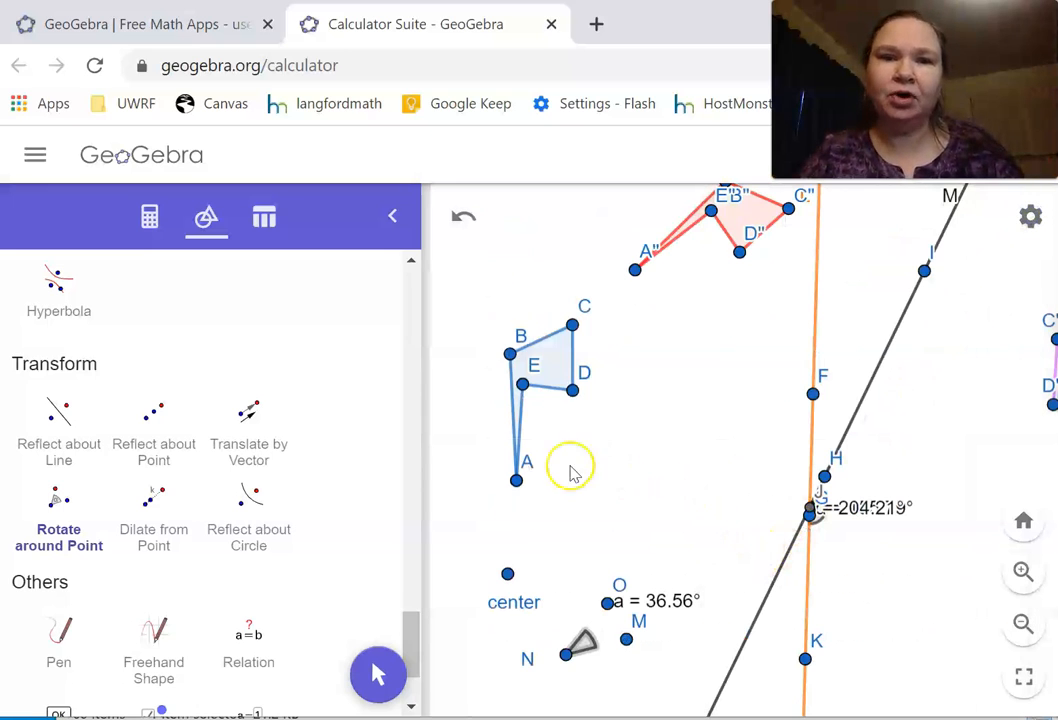
# - Rotate the blue polygon ABCDE counterclockwise around the center point by the angle a
pyautogui.click(60, 507)
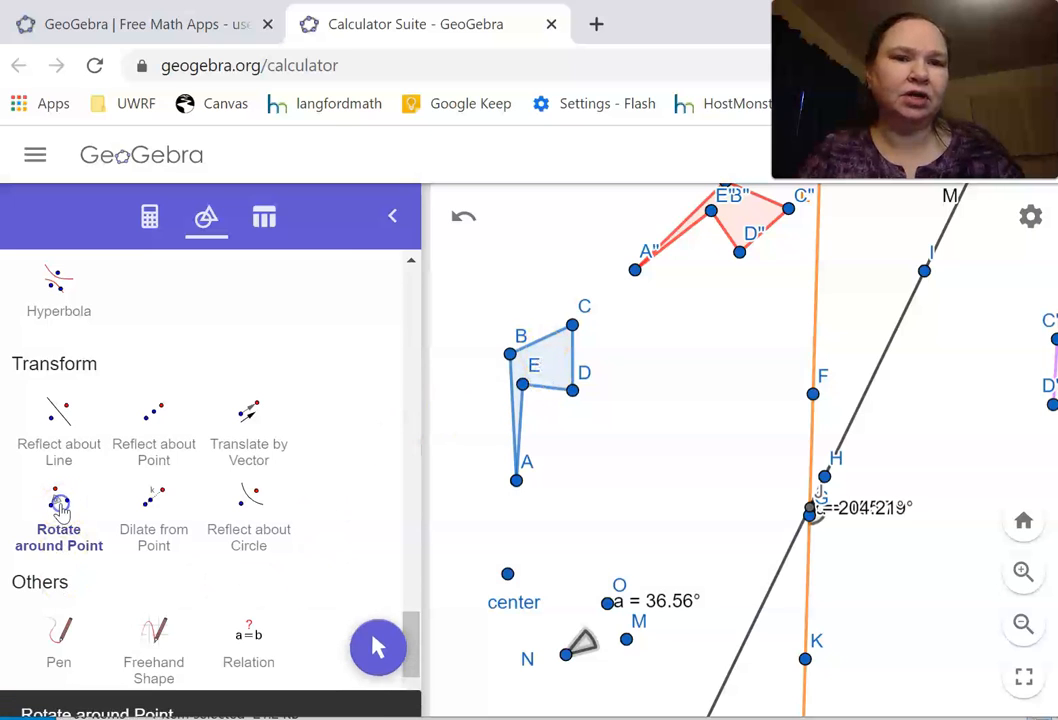
pyautogui.click(563, 376)
pyautogui.click(507, 573)
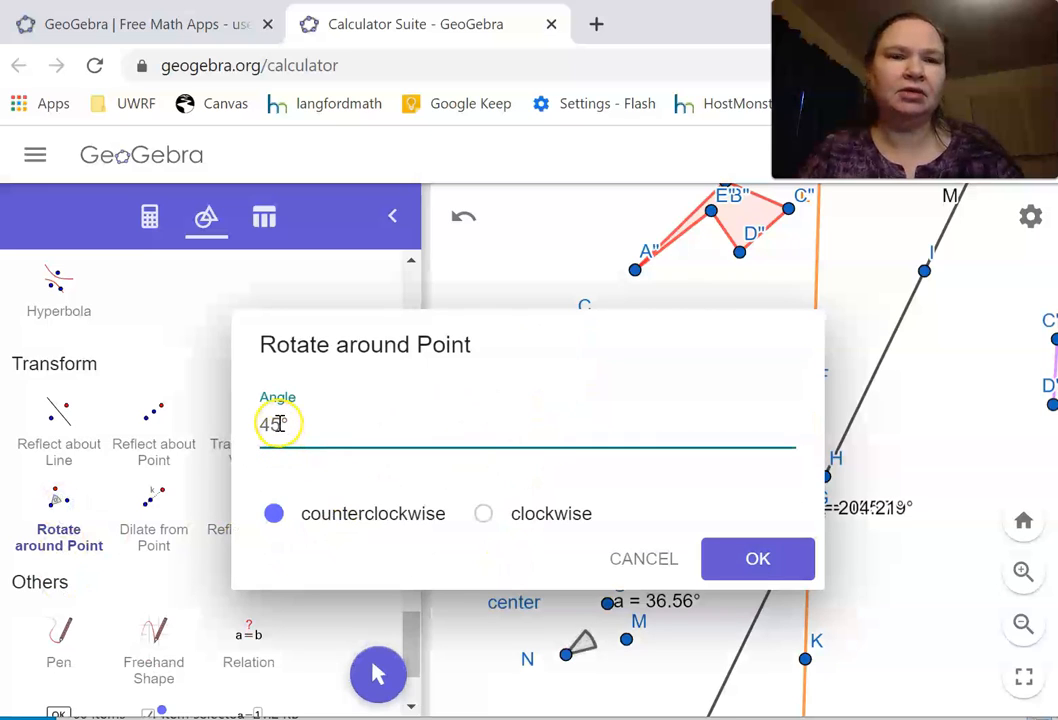
pyautogui.write('a')
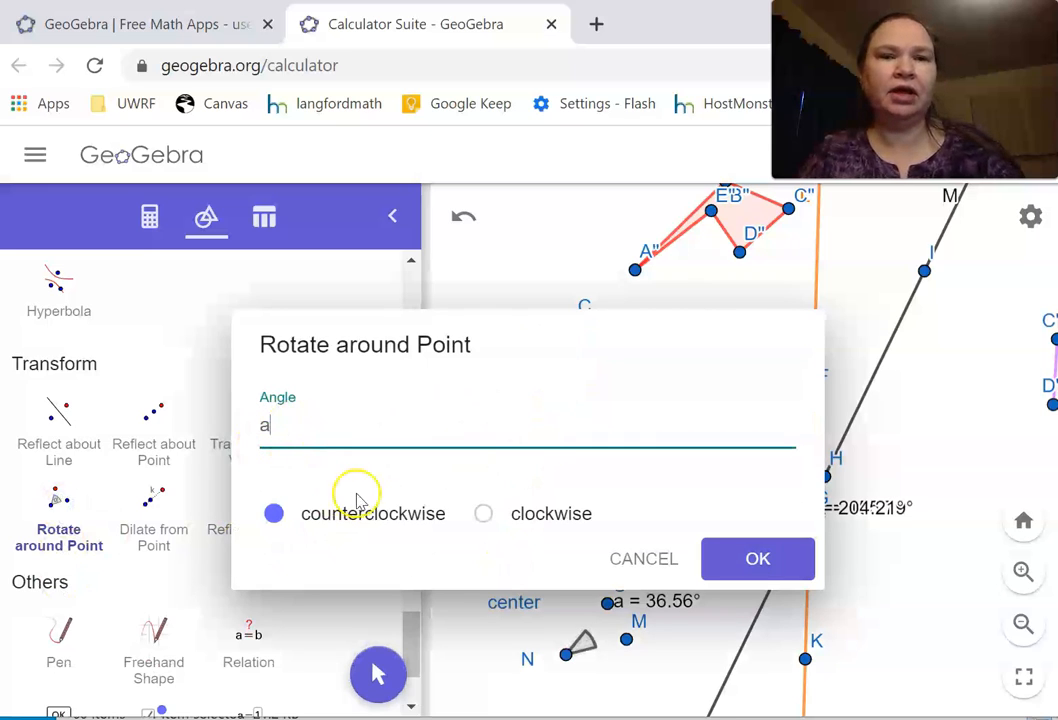
pyautogui.click(718, 567)
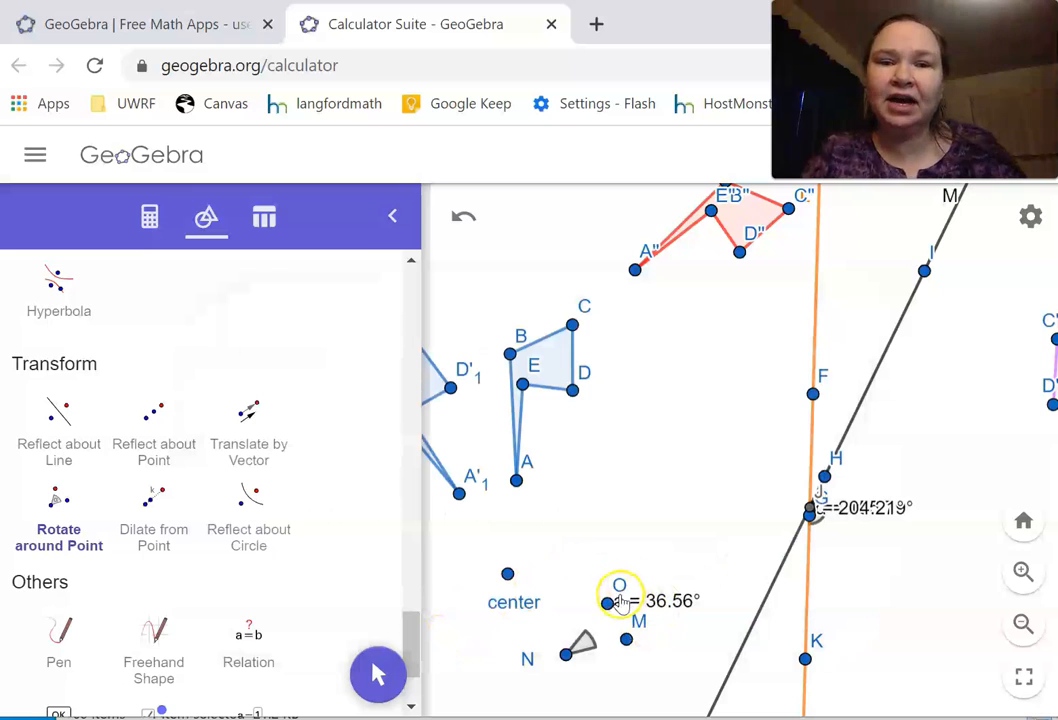
pyautogui.click(392, 216)
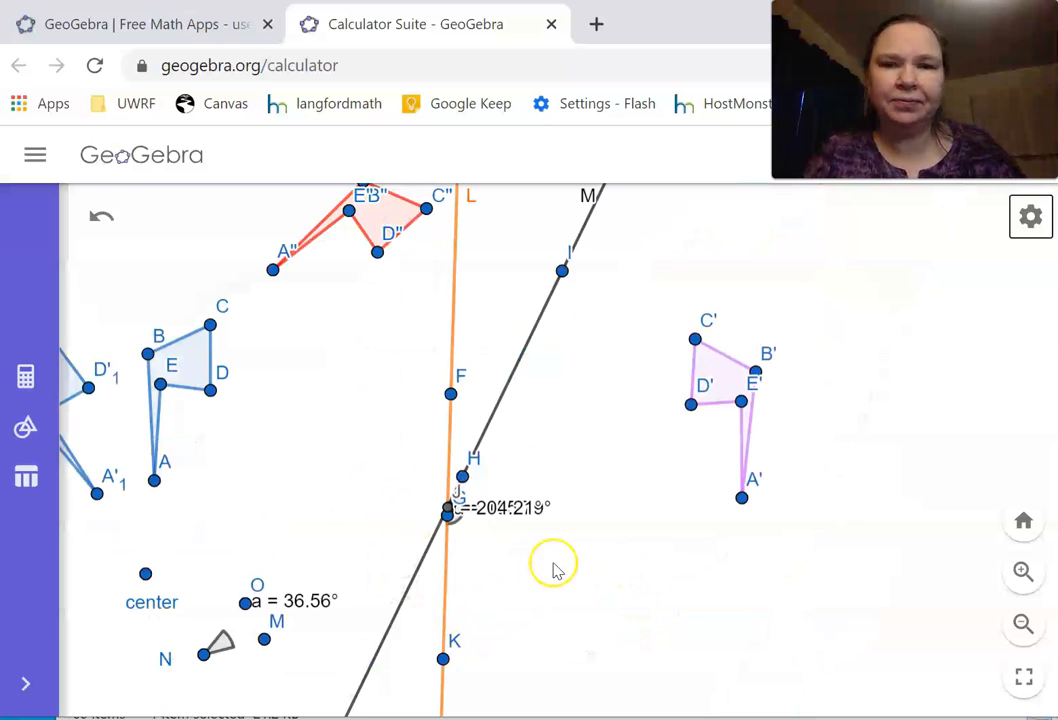
pyautogui.moveTo(535, 563); pyautogui.dragTo(748, 543)
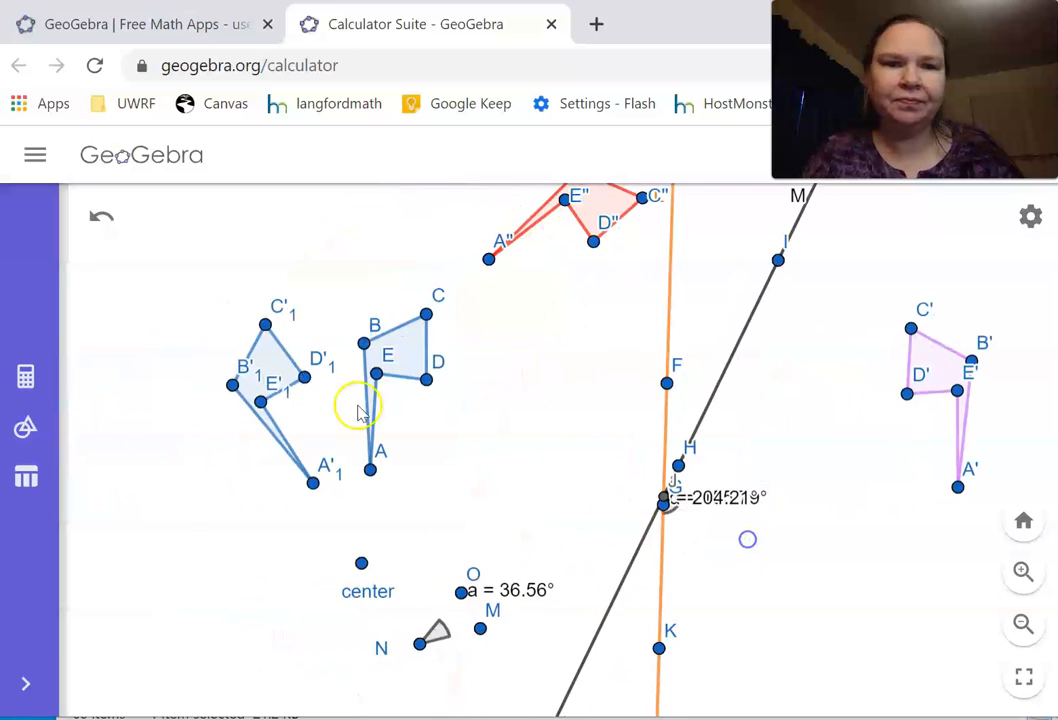
pyautogui.click(25, 435)
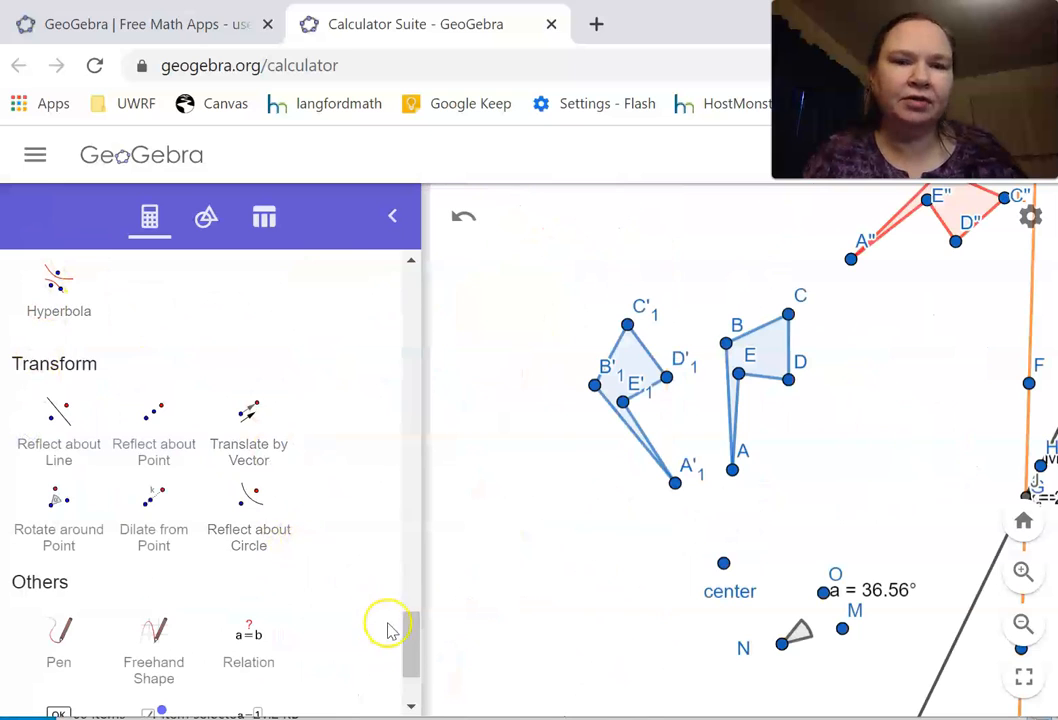
# - Return to the Move tool, widen the graphics view, and reposition point O so that angle a is about 327°
pyautogui.moveTo(418, 655); pyautogui.dragTo(420, 218)
pyautogui.click(59, 338)
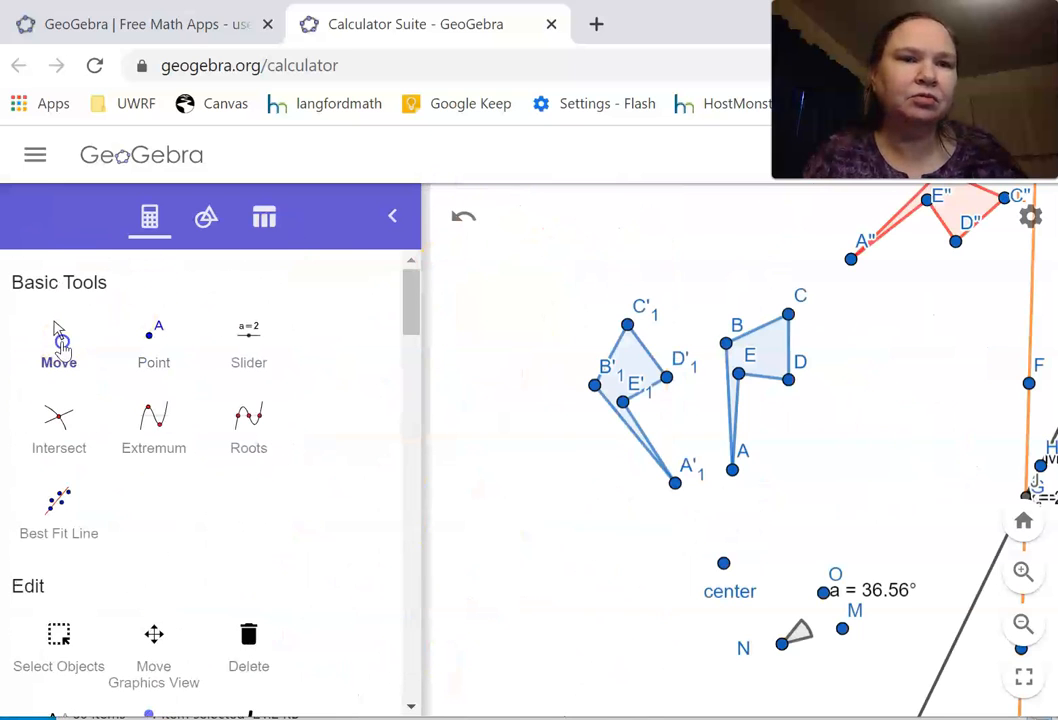
pyautogui.click(392, 216)
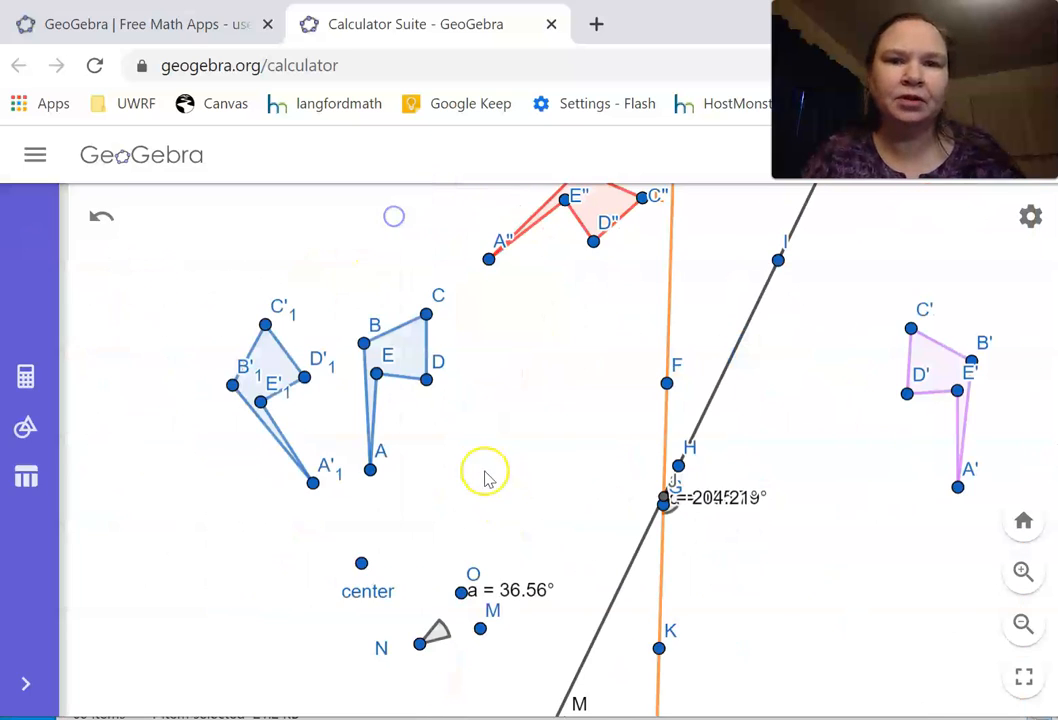
pyautogui.moveTo(461, 591); pyautogui.dragTo(508, 678)
# - Move the center point farther left of the blue polygon, and shift line L left so it crosses line M lower down
pyautogui.click(364, 564)
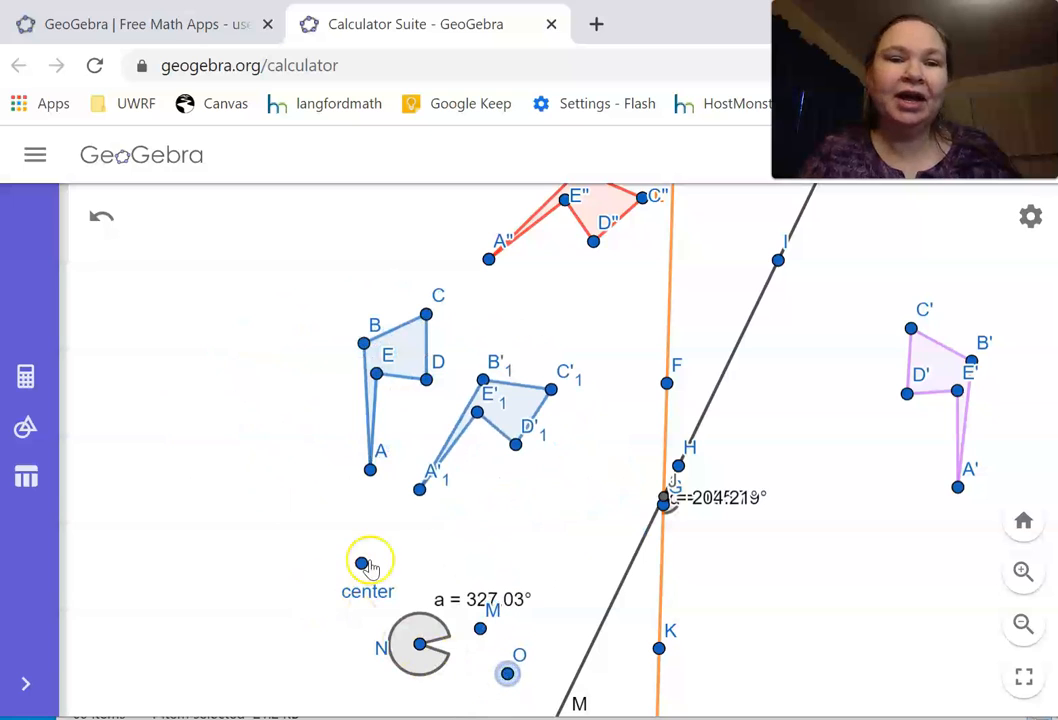
pyautogui.moveTo(361, 568); pyautogui.dragTo(177, 560)
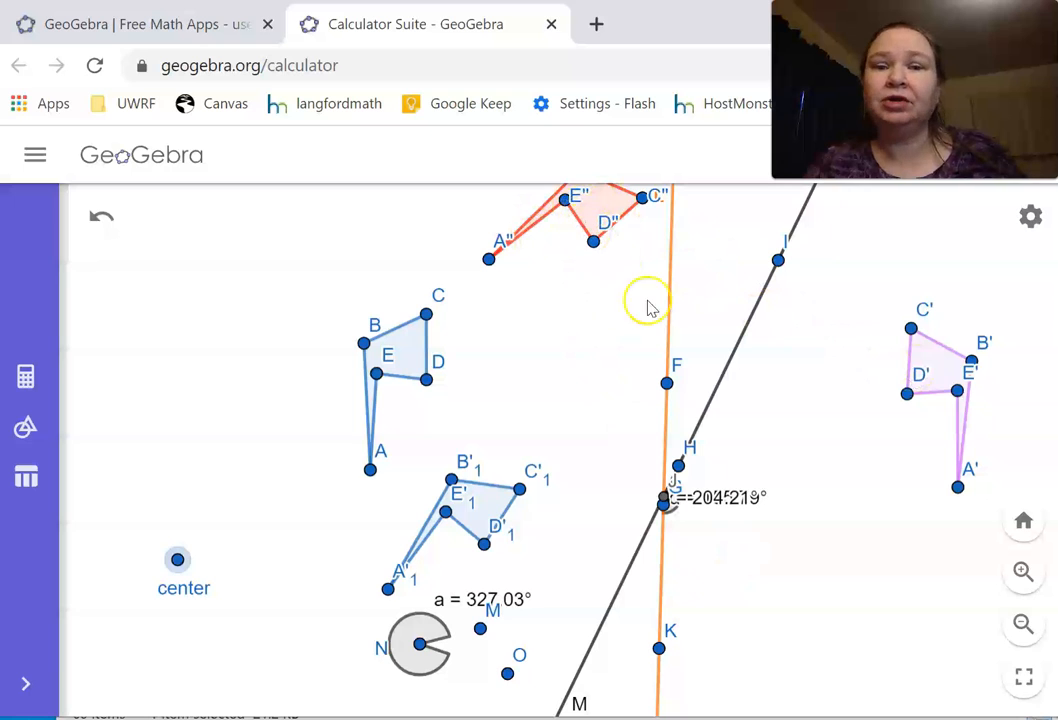
pyautogui.moveTo(661, 603); pyautogui.dragTo(594, 645)
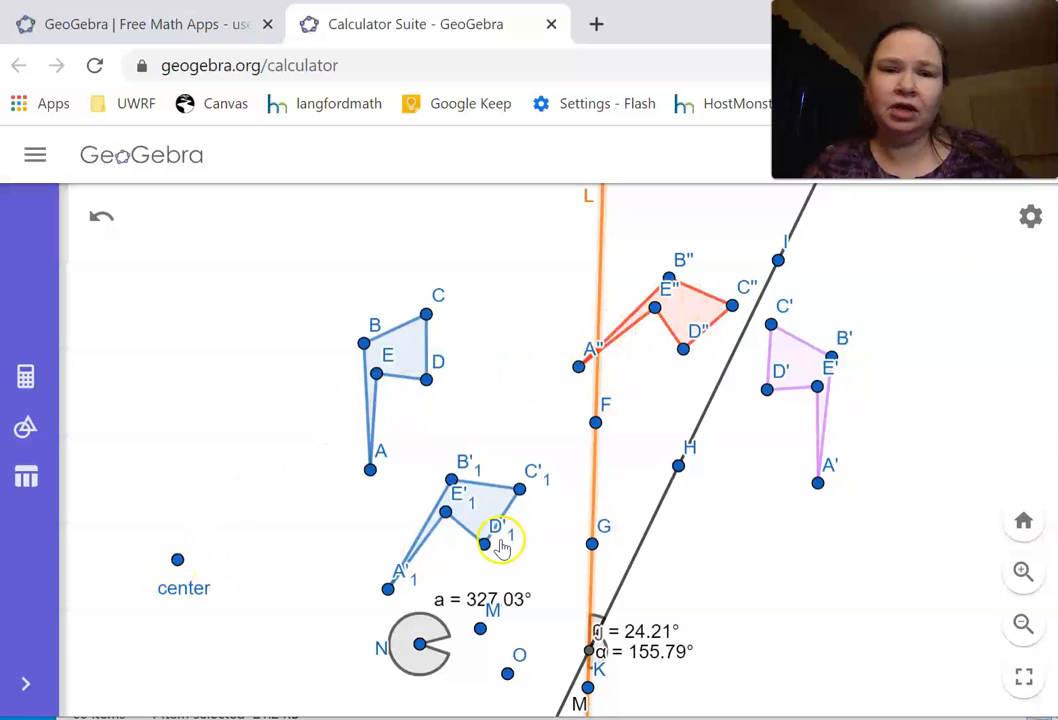
# - Color the rotated polygon A'₁B'₁C'₁D'₁E'₁ green and close its settings
pyautogui.rightClick(481, 510)
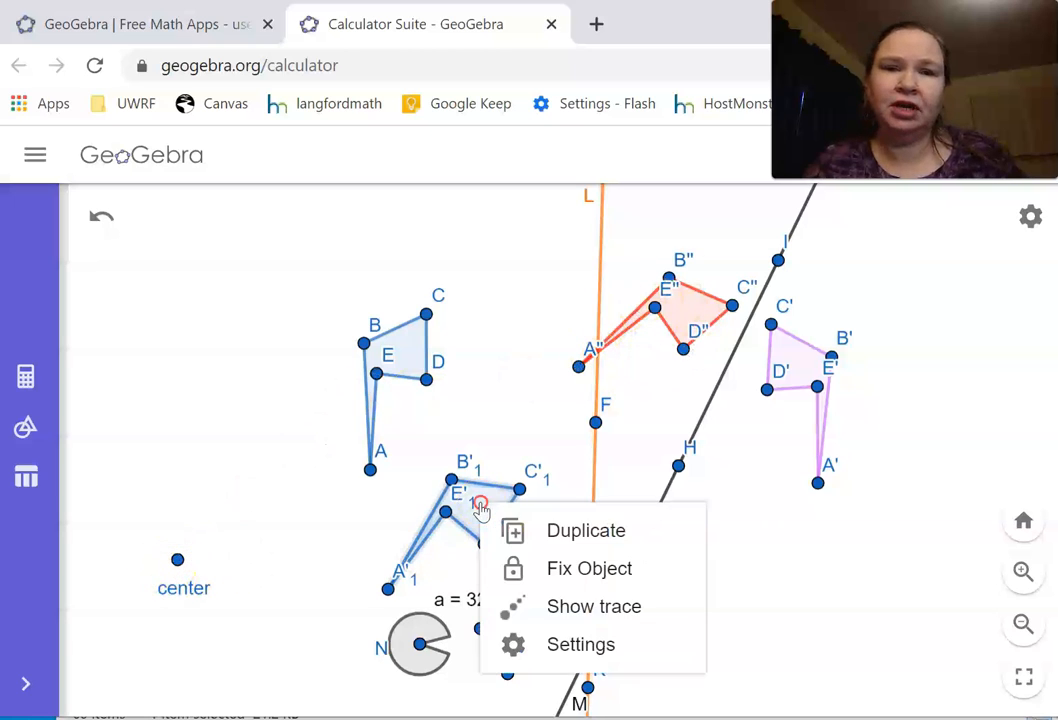
pyautogui.click(540, 646)
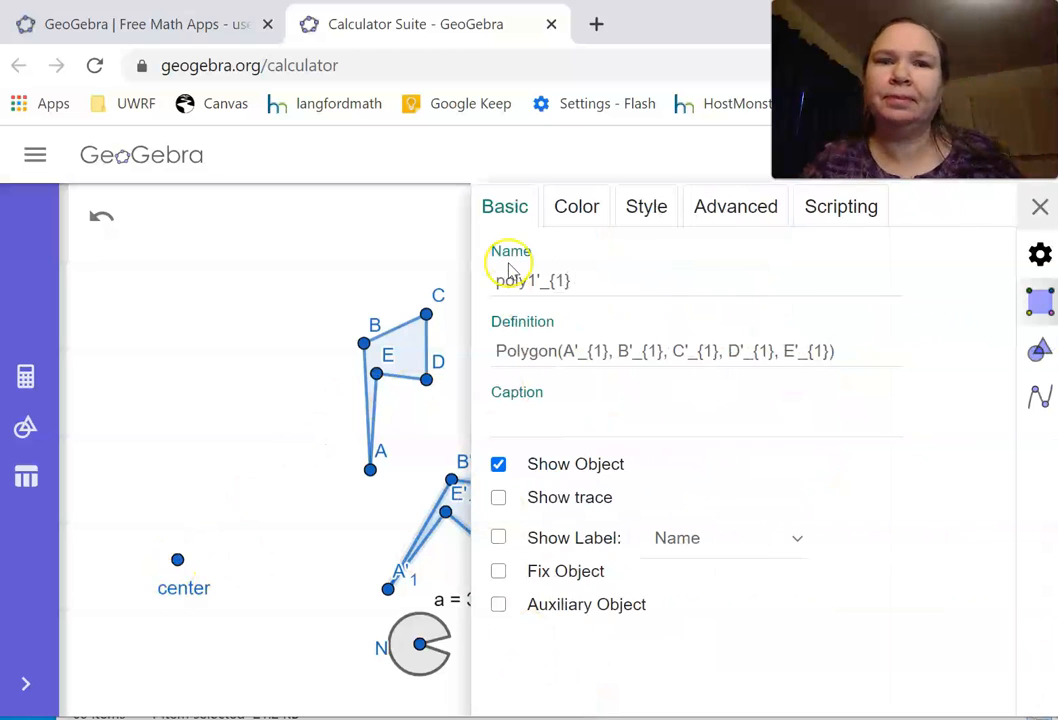
pyautogui.click(576, 215)
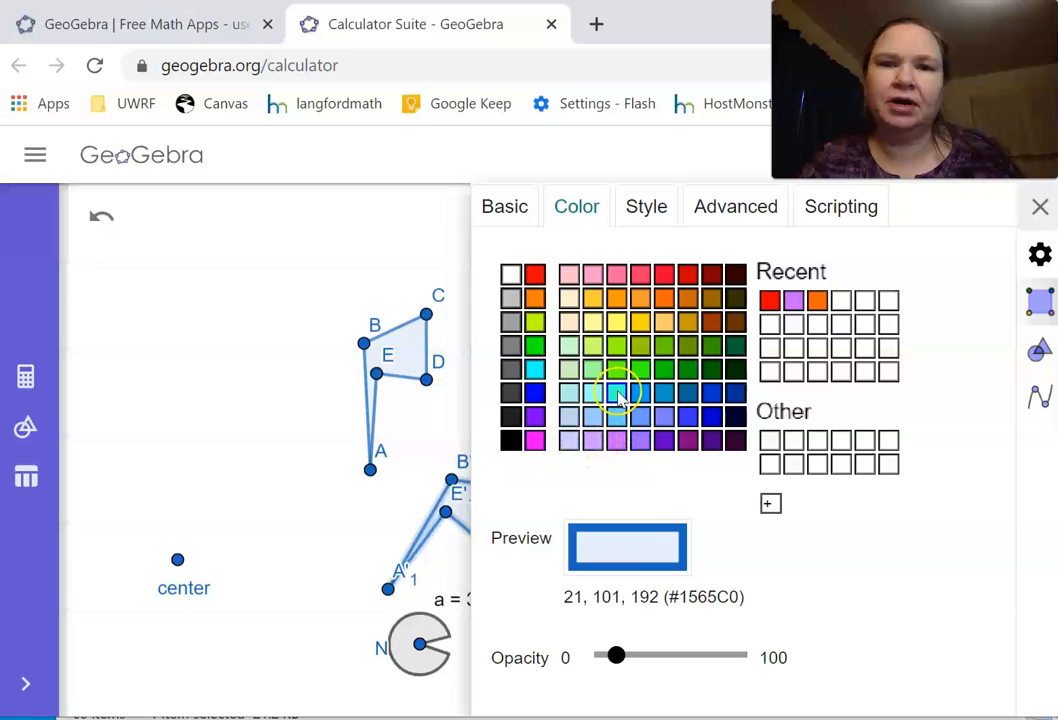
pyautogui.click(535, 345)
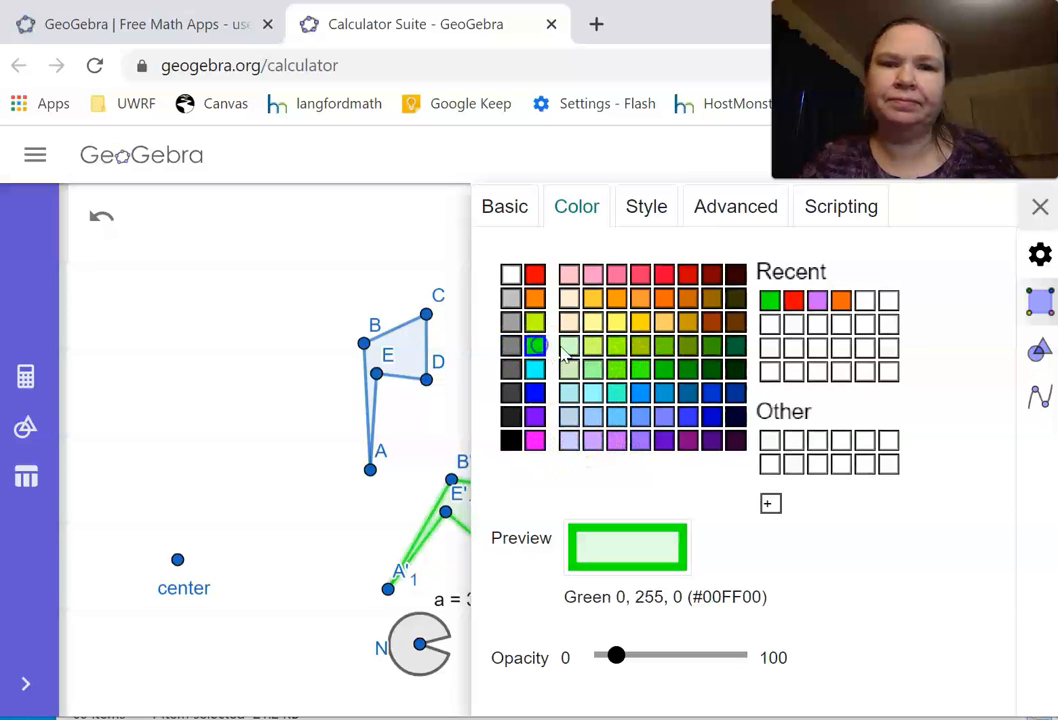
pyautogui.click(1040, 208)
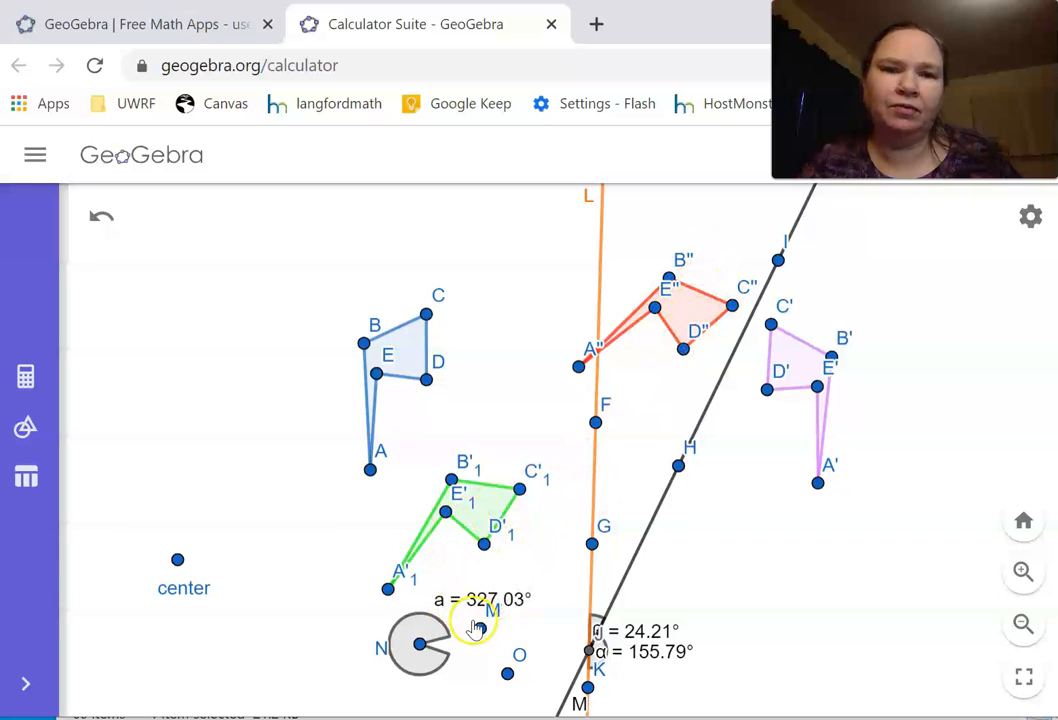
# - Adjust point M so angle a is about 309°, and move the center point near the intersection of lines L and M
pyautogui.moveTo(480, 628)
pyautogui.mouseDown()
pyautogui.moveTo(482, 640)
pyautogui.moveTo(469, 612)
pyautogui.mouseUp()
pyautogui.moveTo(177, 560); pyautogui.dragTo(586, 631)
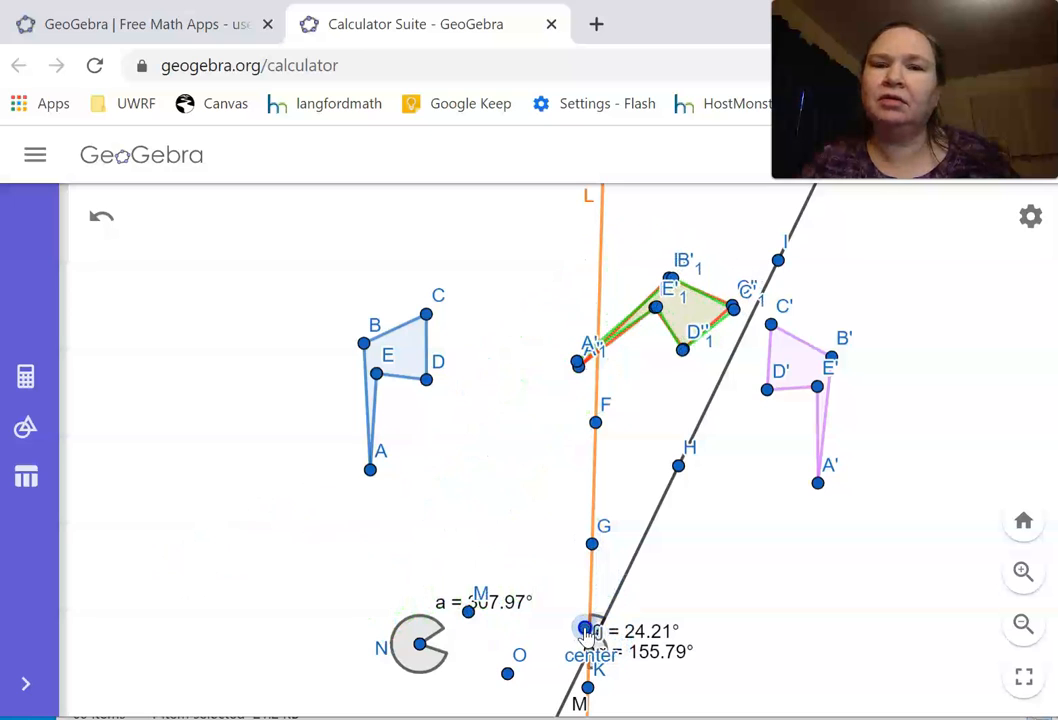
pyautogui.moveTo(466, 616)
pyautogui.mouseDown()
pyautogui.moveTo(464, 607)
pyautogui.moveTo(471, 620)
pyautogui.mouseUp()
pyautogui.click(470, 614)
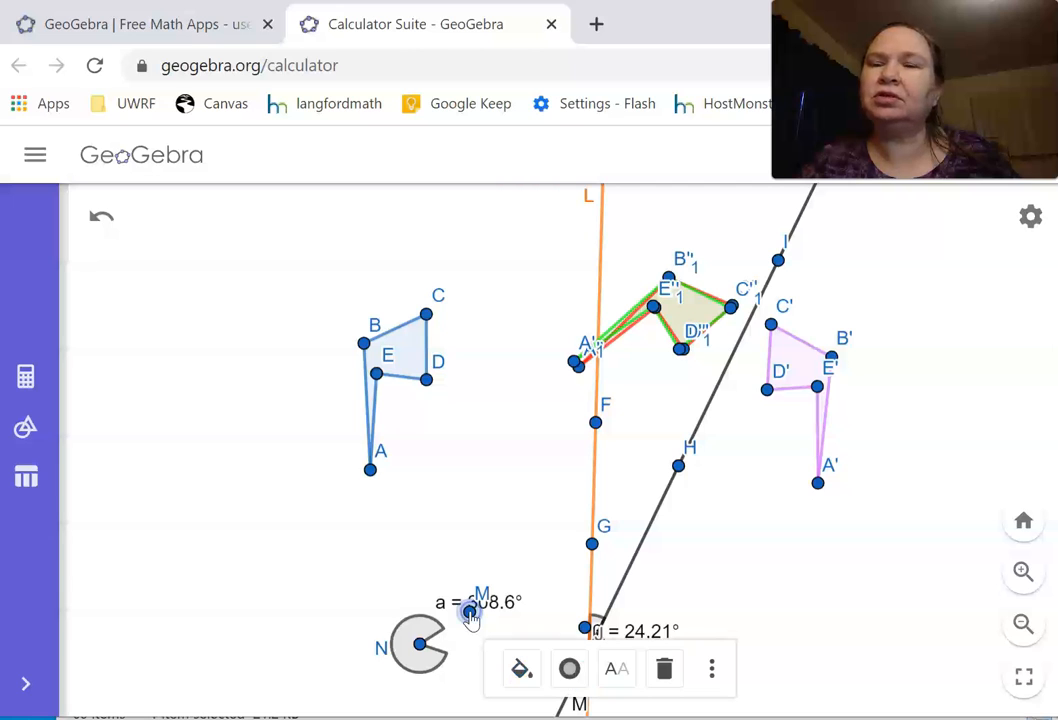